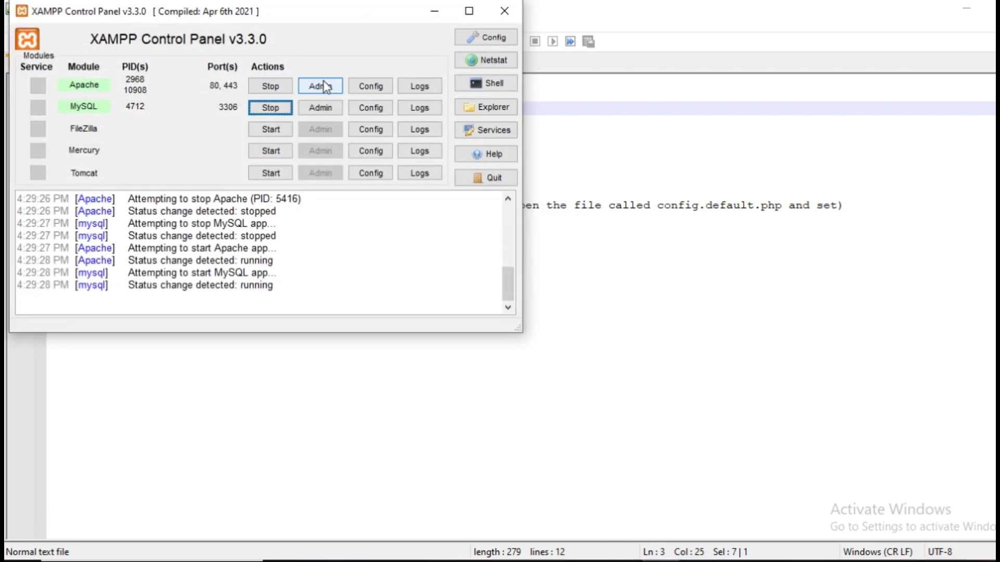
# - Open Apache's php.ini configuration file from XAMPP, and return to the list of required changes in Notepad++
pyautogui.click(373, 87)
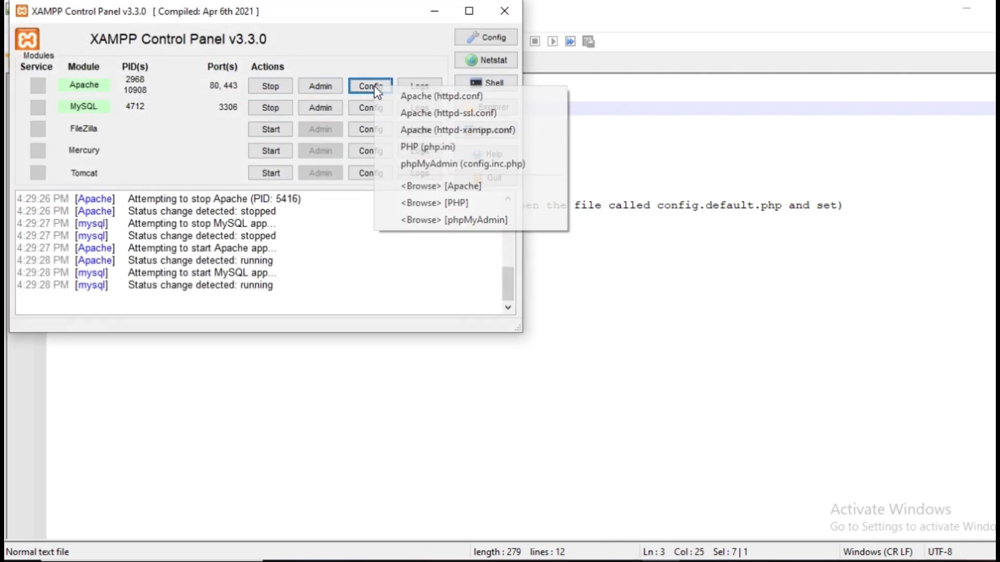
pyautogui.click(428, 150)
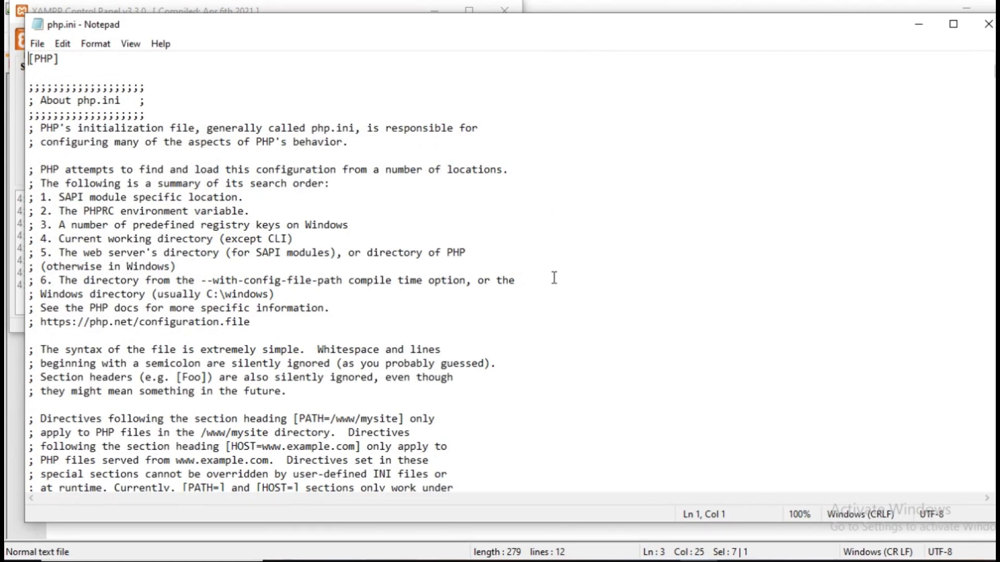
pyautogui.click(551, 533)
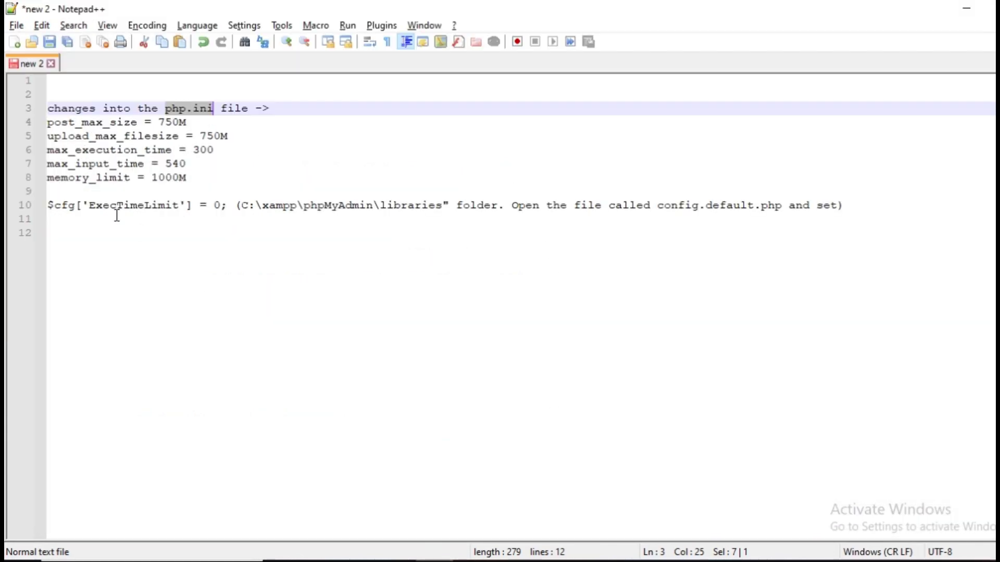
# - Copy the setting name post_max_size from the notes and find it in php.ini
pyautogui.click(108, 136)
pyautogui.click(78, 127)
pyautogui.doubleClick(79, 127)
pyautogui.hotkey('ctrl', 'c')
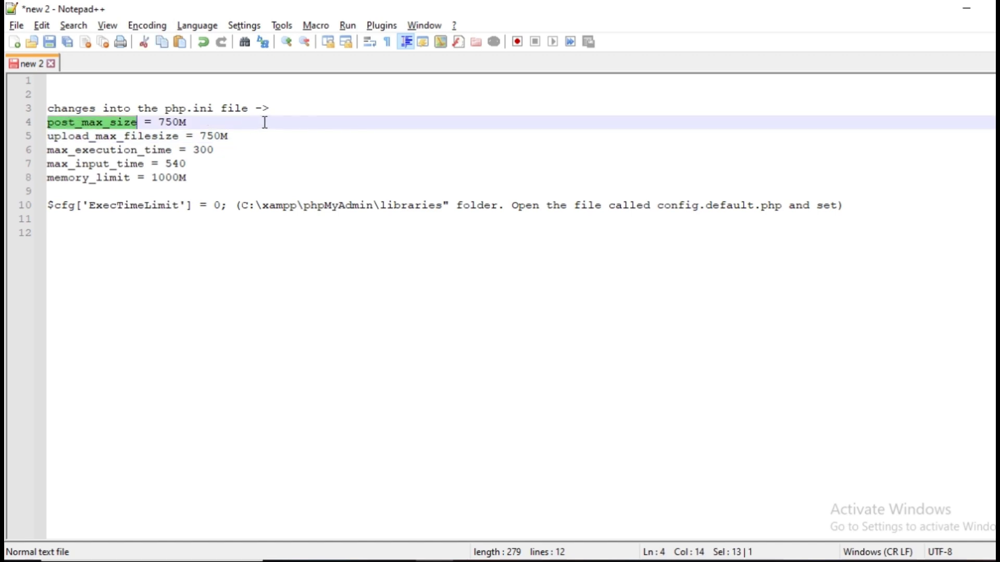
pyautogui.hotkey('alt', 'Tab')
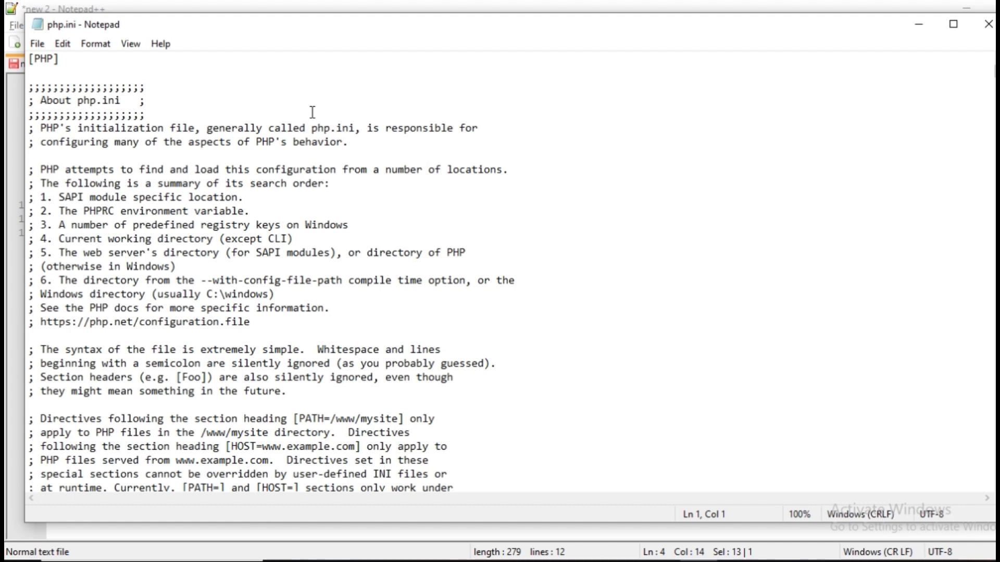
pyautogui.hotkey('ctrl', 'f')
pyautogui.hotkey('ctrl', 'v')
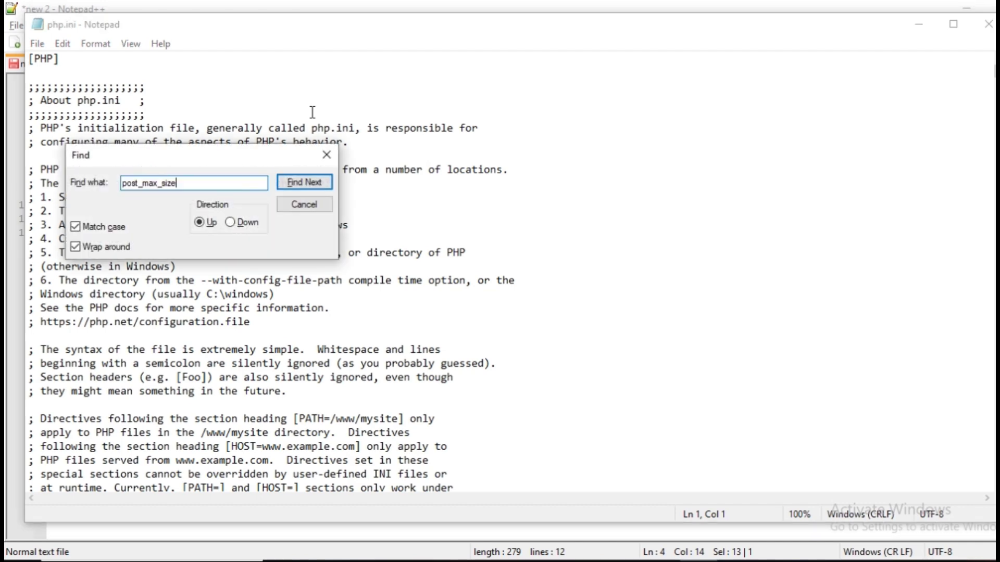
pyautogui.click(296, 184)
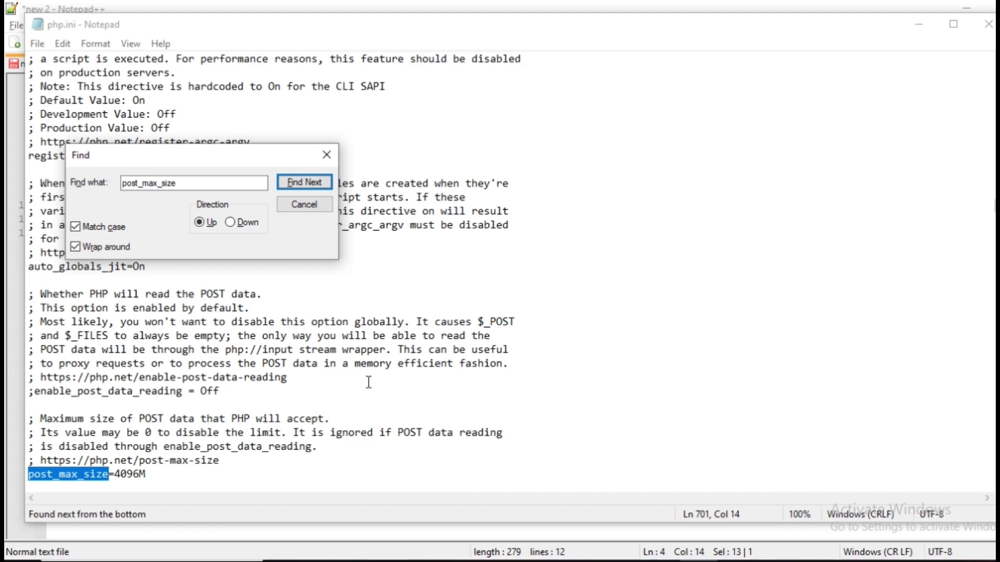
# - Copy the value 750M from the notes and set post_max_size to it in php.ini
pyautogui.hotkey('alt', 'Tab')
pyautogui.click(164, 124)
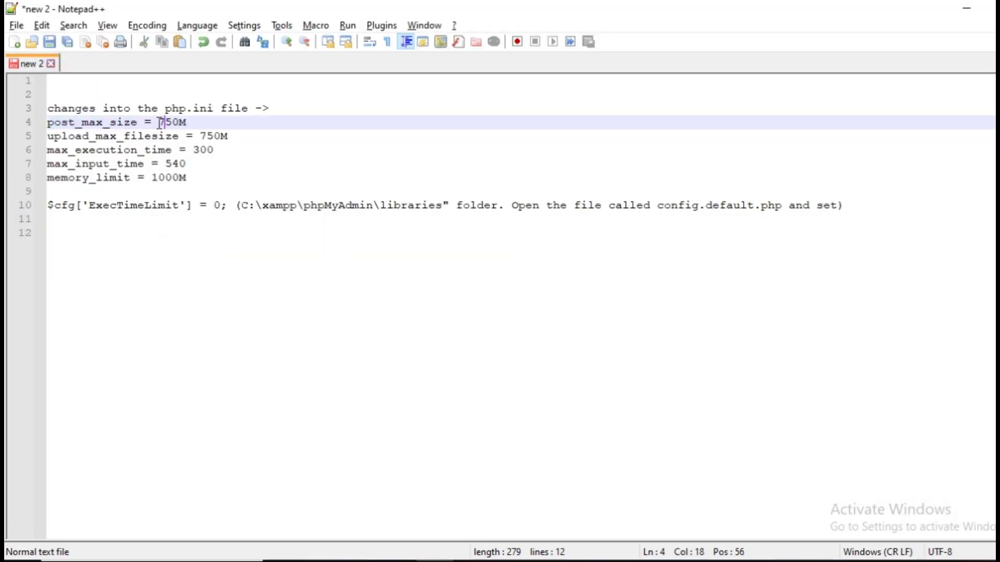
pyautogui.moveTo(159, 124); pyautogui.dragTo(185, 123)
pyautogui.hotkey('ctrl', 'c')
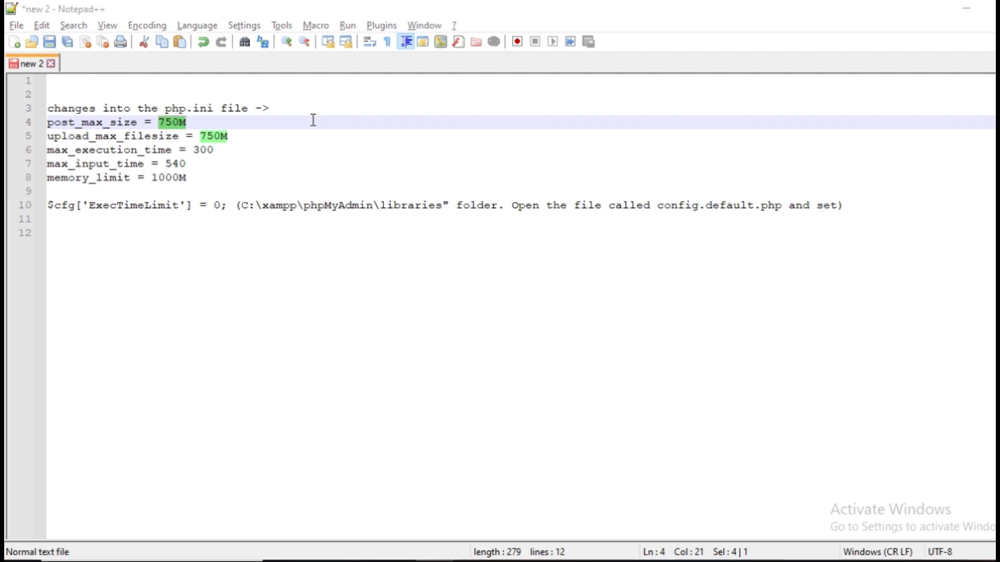
pyautogui.hotkey('alt', 'Tab')
pyautogui.moveTo(153, 475); pyautogui.dragTo(119, 475)
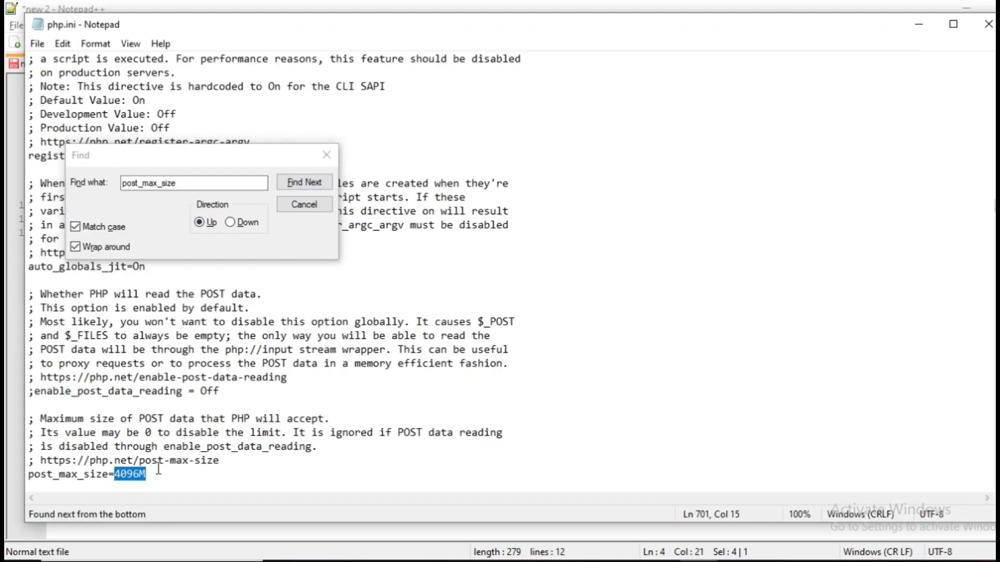
pyautogui.hotkey('ctrl', 'v')
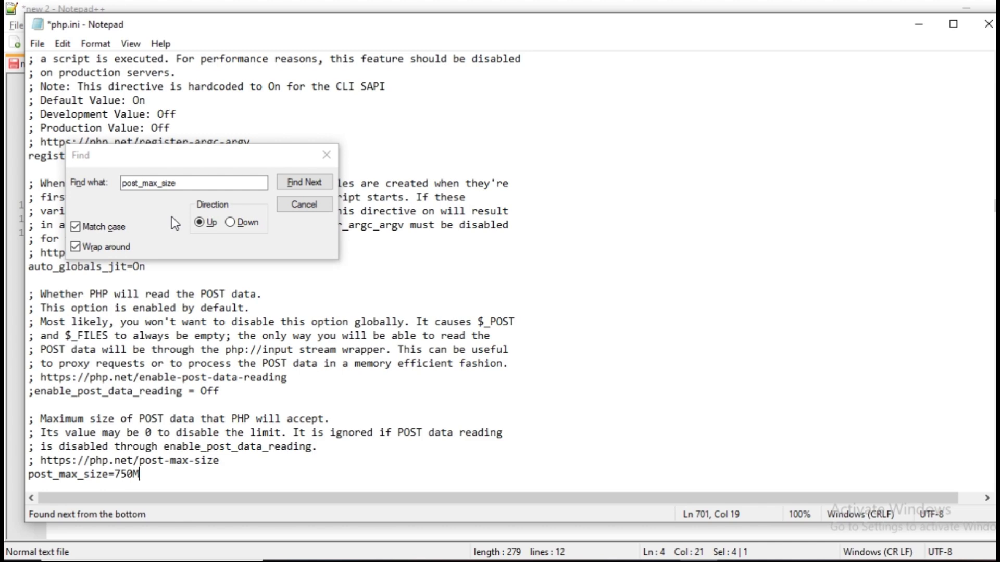
# - Copy the setting name upload_max_filesize from the notes and find it in php.ini
pyautogui.click(189, 188)
pyautogui.press('Return')
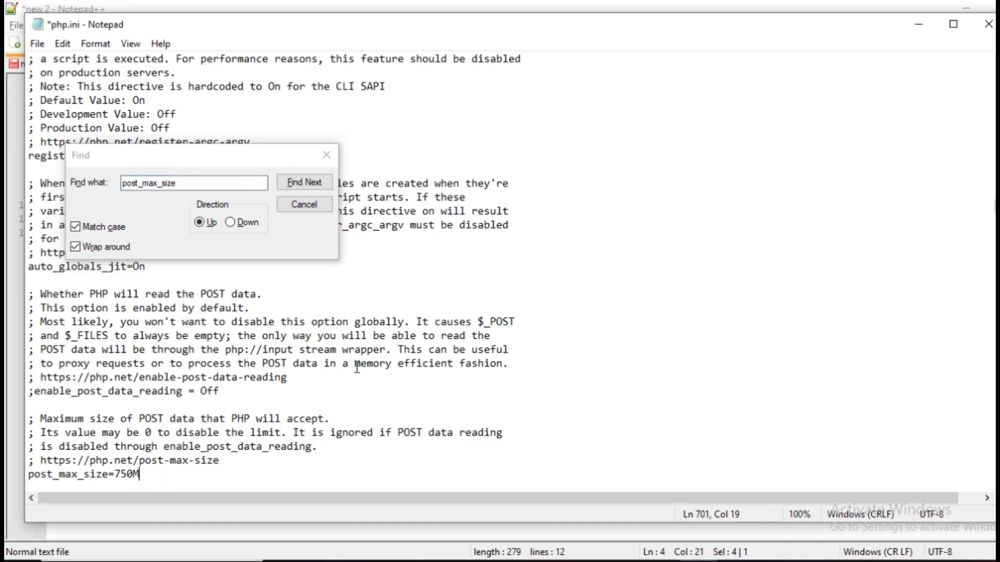
pyautogui.hotkey('alt', 'Tab')
pyautogui.doubleClick(112, 138)
pyautogui.hotkey('ctrl', 'c')
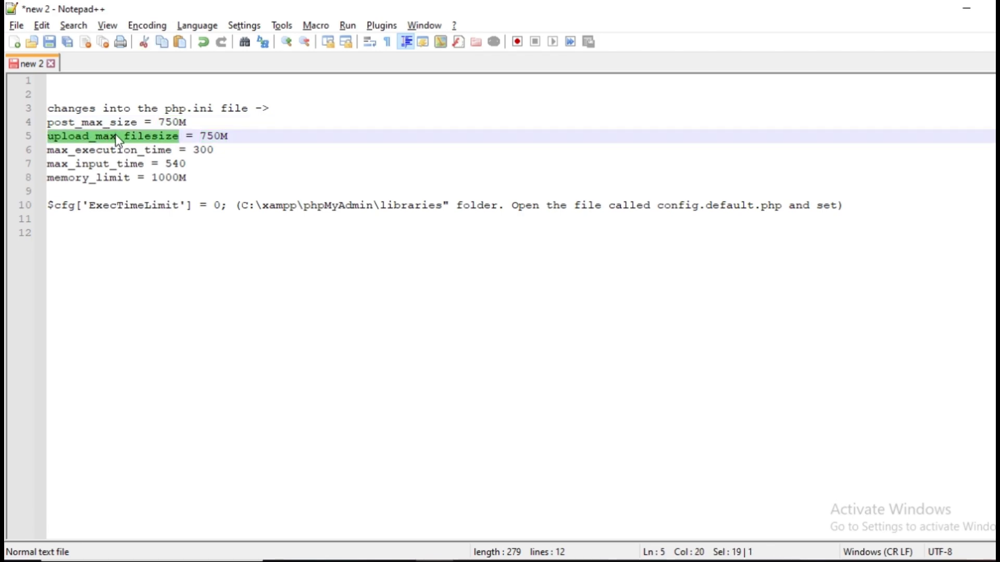
pyautogui.hotkey('alt', 'Tab')
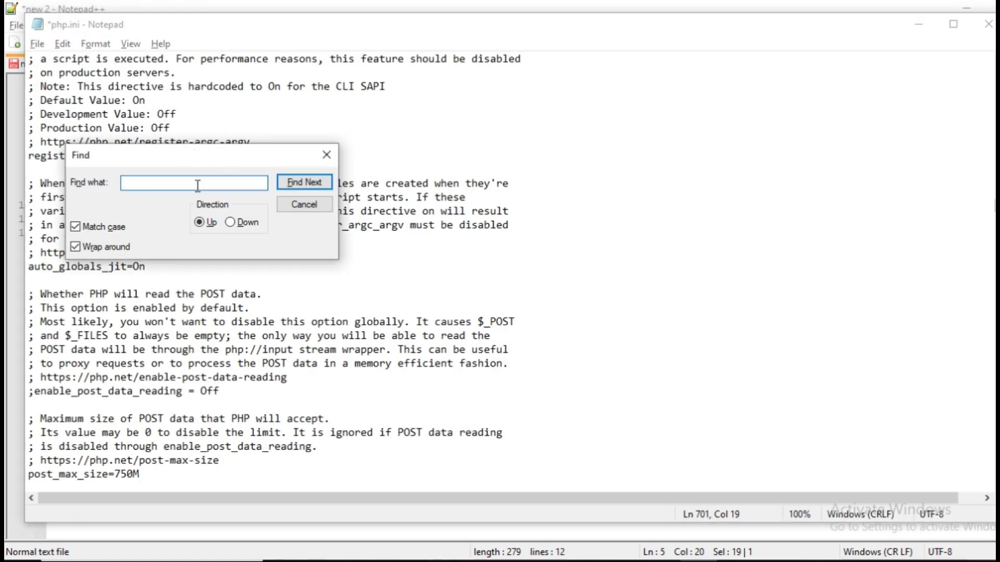
pyautogui.moveTo(210, 183); pyautogui.dragTo(115, 186)
pyautogui.hotkey('ctrl', 'v')
pyautogui.press('Return')
pyautogui.scroll(-2, 370, 350)
# - Copy 750M from the upload_max_filesize line of the notes and set that value in php.ini
pyautogui.hotkey('alt', 'Tab')
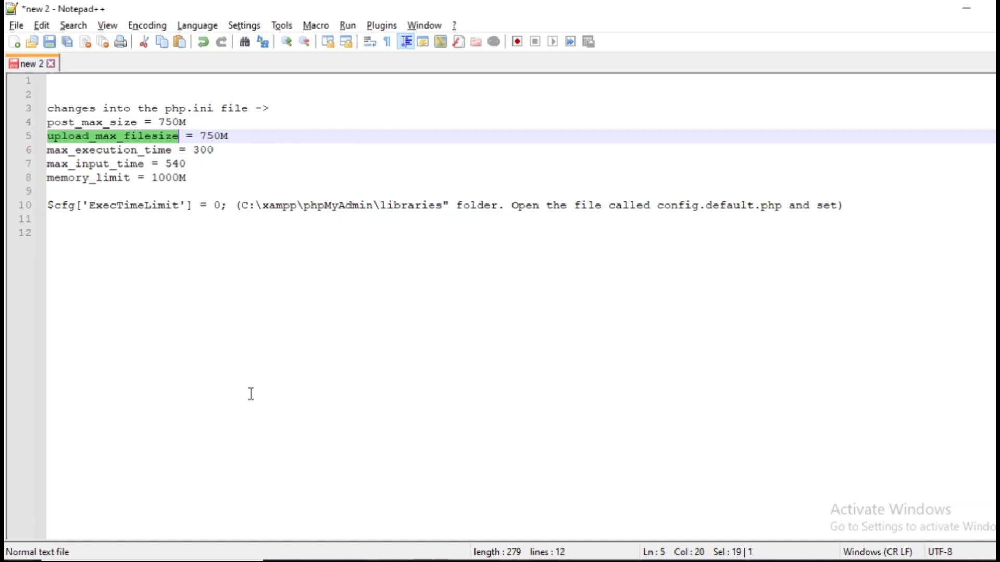
pyautogui.click(144, 163)
pyautogui.moveTo(227, 136); pyautogui.dragTo(200, 138)
pyautogui.hotkey('ctrl', 'c')
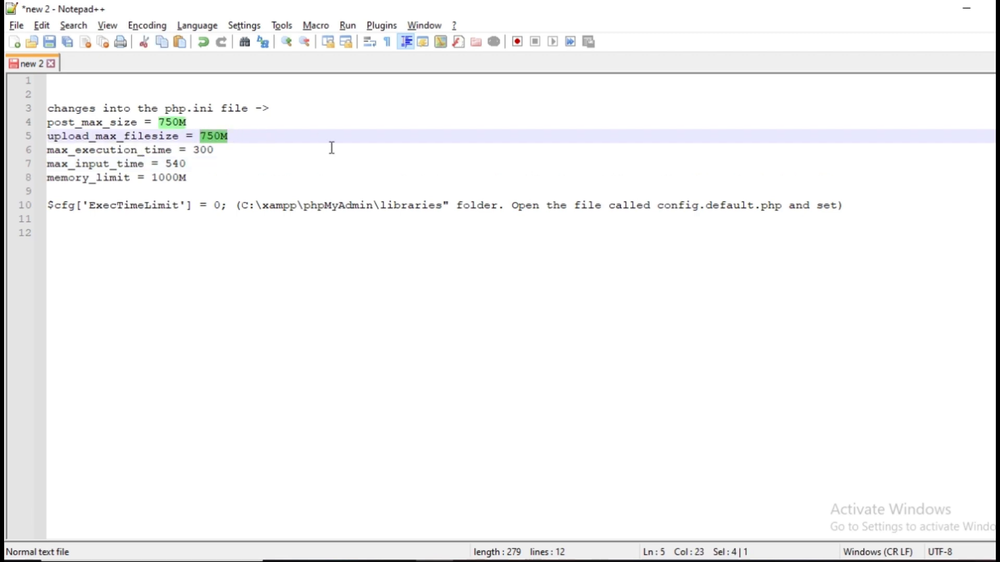
pyautogui.hotkey('alt', 'Tab')
pyautogui.moveTo(183, 391); pyautogui.dragTo(151, 394)
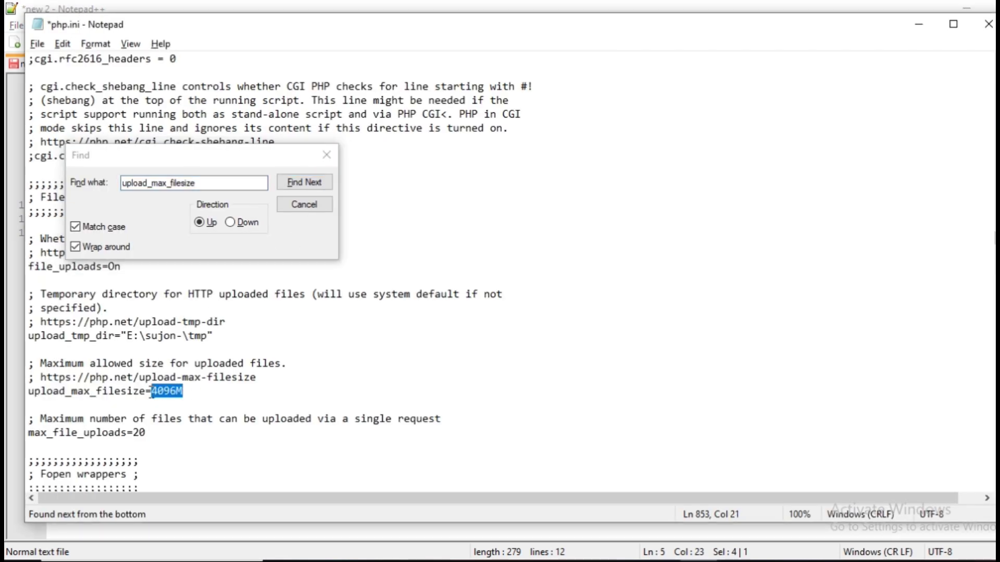
pyautogui.hotkey('ctrl', 'v')
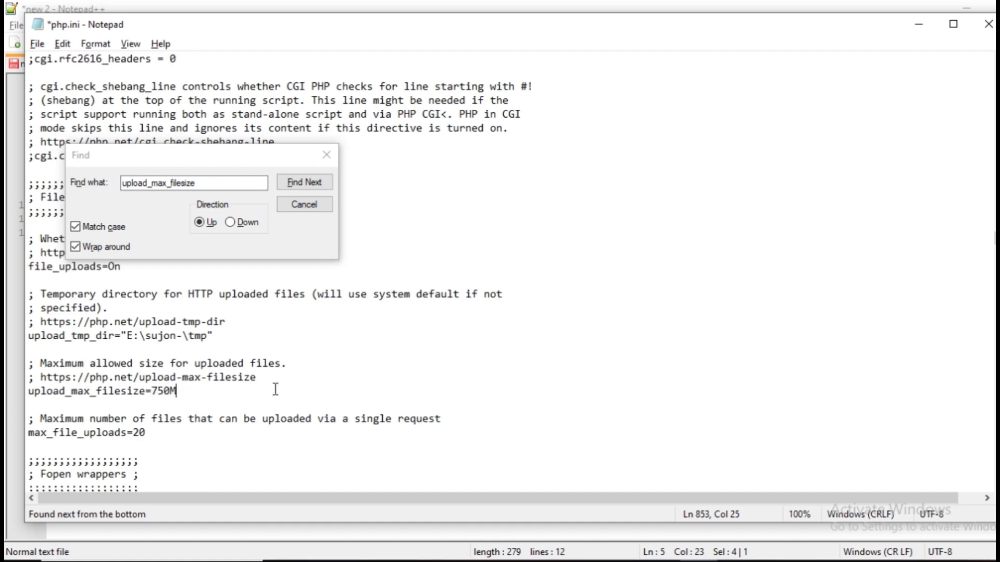
# - Copy the setting name max_execution_time from the notes and find its line in php.ini
pyautogui.hotkey('alt', 'Tab')
pyautogui.doubleClick(102, 150)
pyautogui.hotkey('ctrl', 'c')
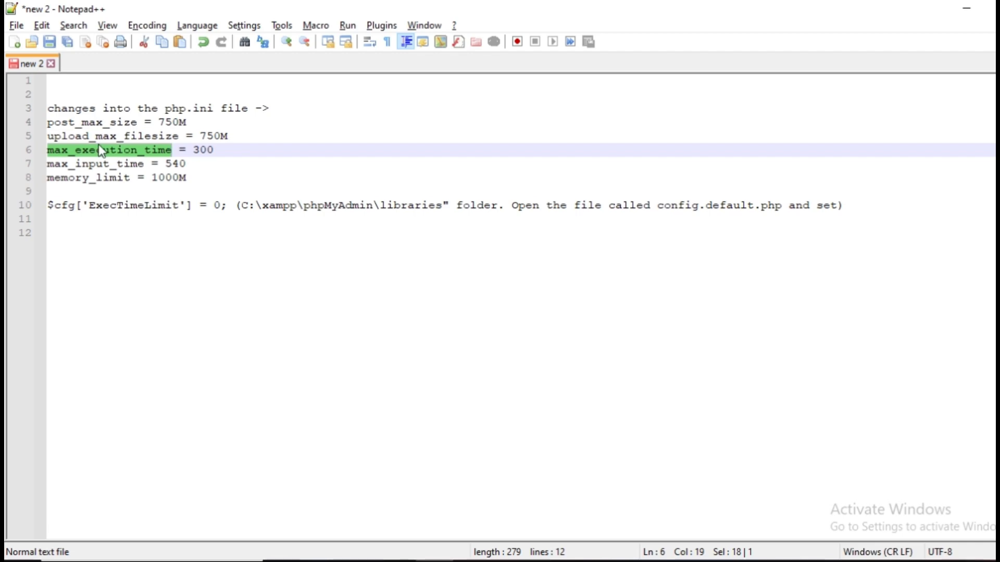
pyautogui.hotkey('alt', 'Tab')
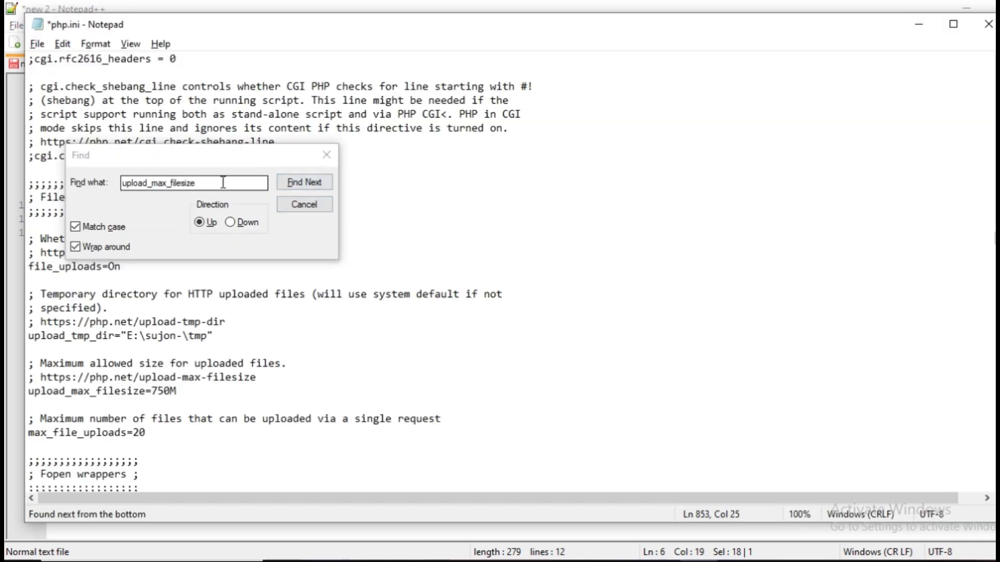
pyautogui.click(109, 191)
pyautogui.hotkey('ctrl', 'v')
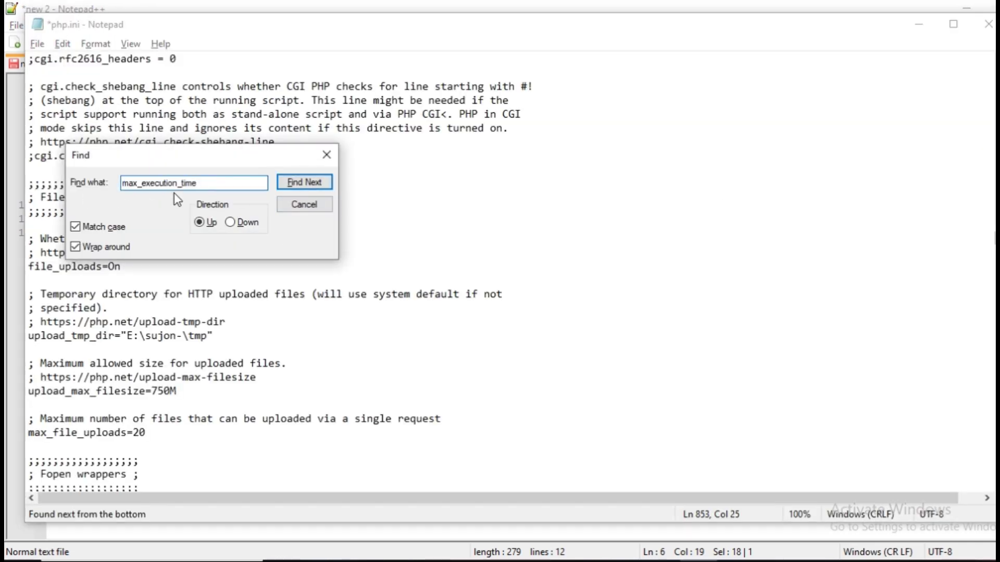
pyautogui.press('Return')
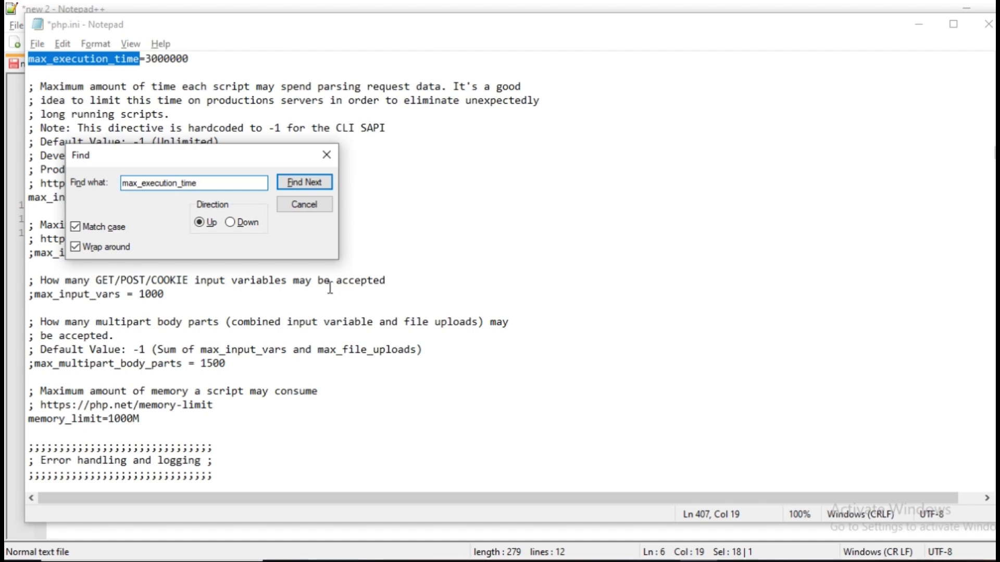
pyautogui.scroll(7, 330, 287)
# - Set max_execution_time to 300 in php.ini and compare it with the value in the notes
pyautogui.click(208, 354)
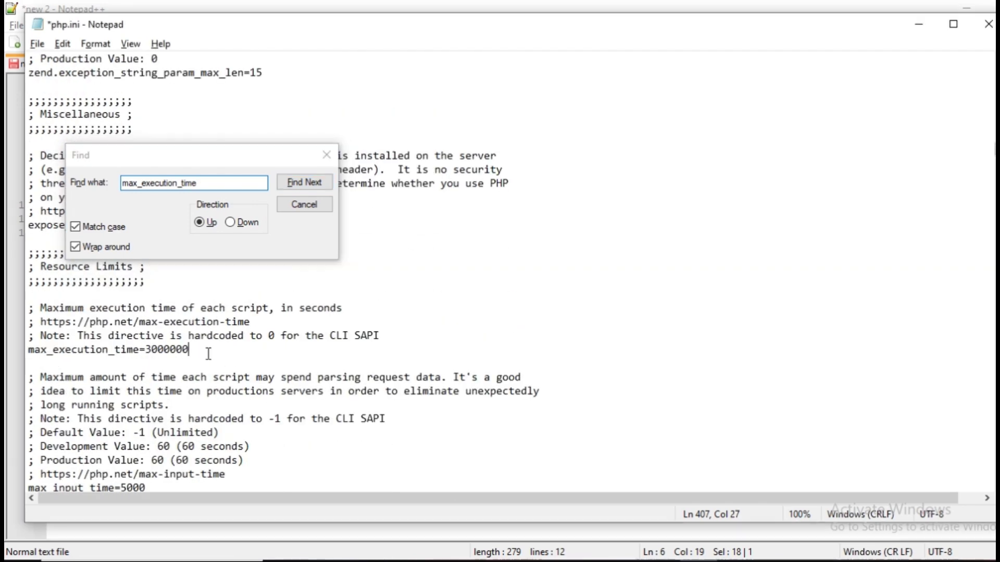
pyautogui.moveTo(208, 354); pyautogui.dragTo(166, 342)
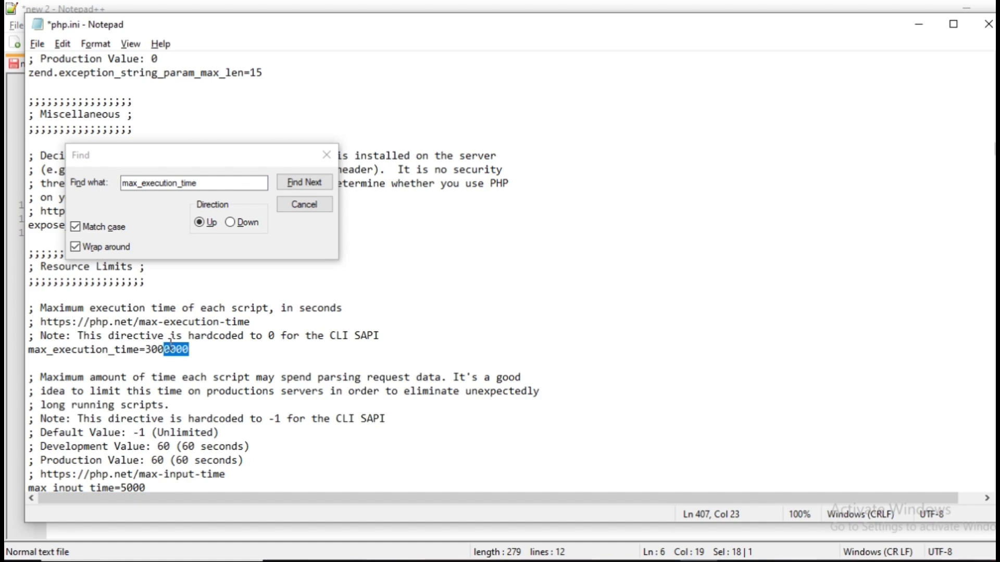
pyautogui.press('BackSpace')
pyautogui.hotkey('alt', 'Tab')
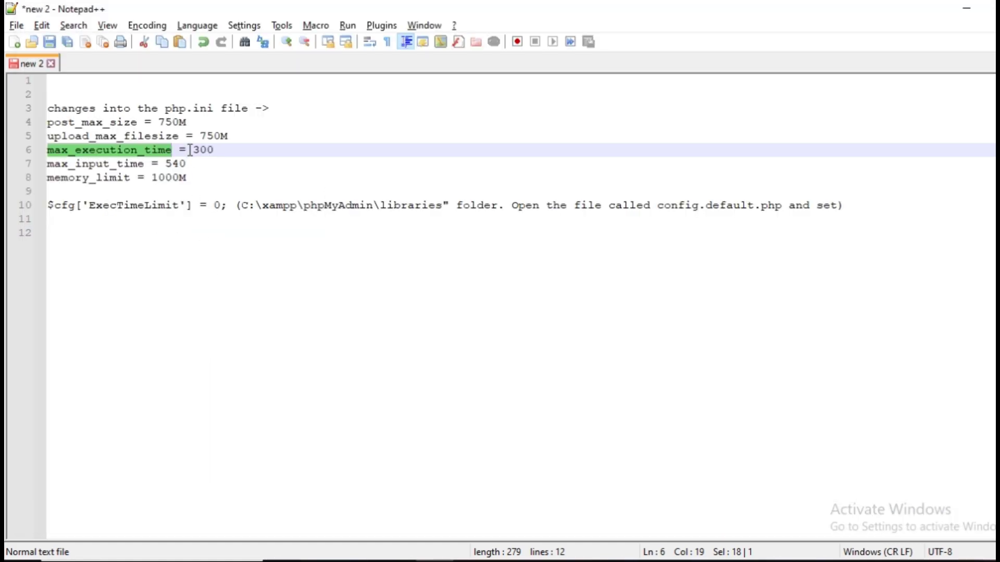
pyautogui.moveTo(187, 150); pyautogui.dragTo(216, 150)
pyautogui.hotkey('alt', 'Tab')
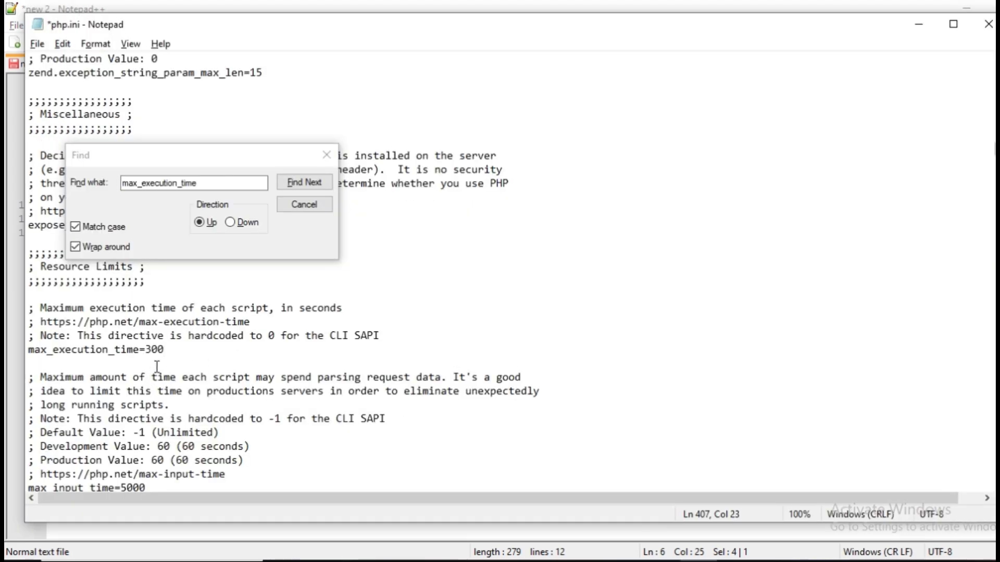
pyautogui.doubleClick(148, 350)
pyautogui.click(185, 349)
# - Copy the setting name max_input_time from the notes and find its active line in php.ini
pyautogui.hotkey('alt', 'Tab')
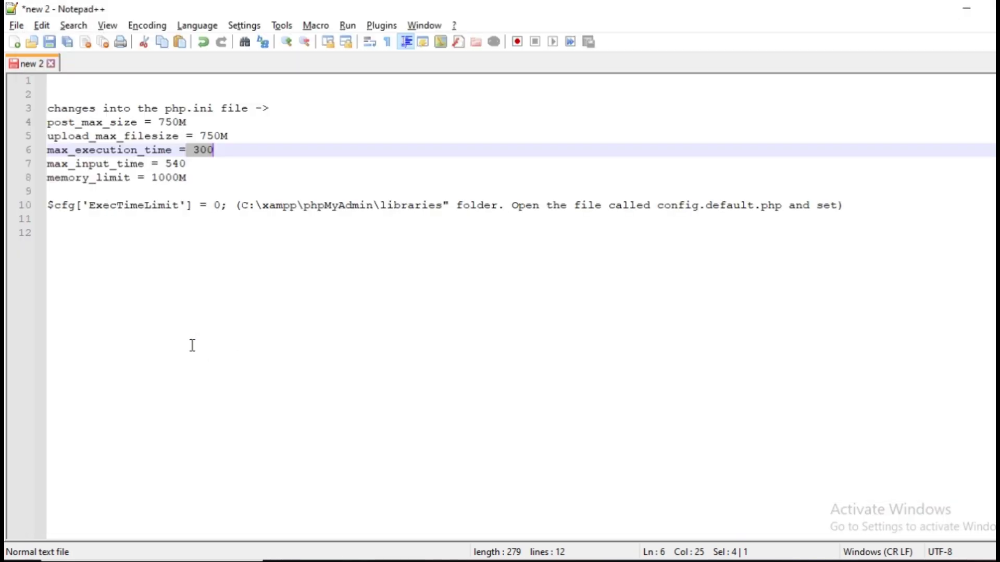
pyautogui.doubleClick(90, 163)
pyautogui.hotkey('ctrl', 'c')
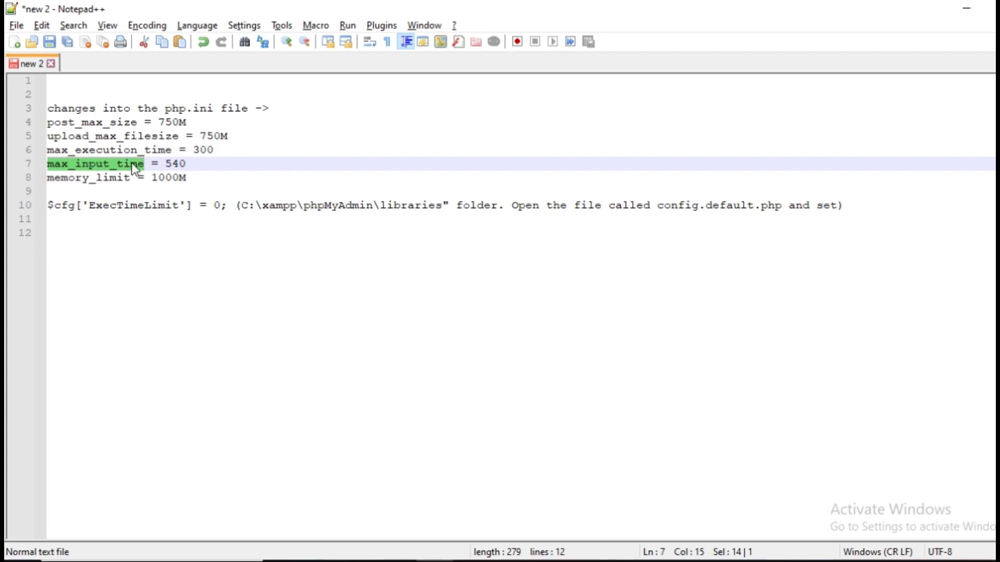
pyautogui.hotkey('alt', 'Tab')
pyautogui.click(119, 187)
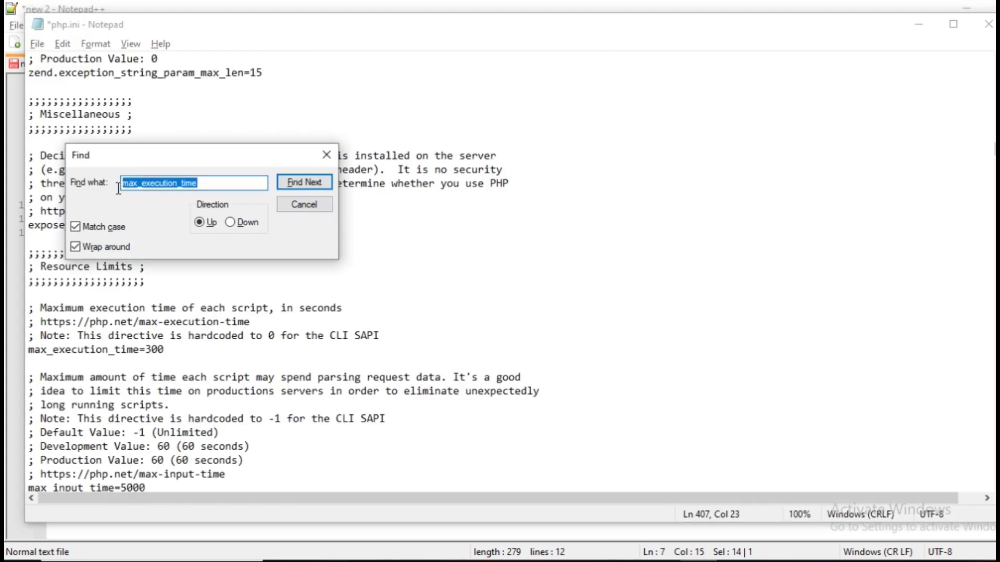
pyautogui.hotkey('ctrl', 'v')
pyautogui.press('Return')
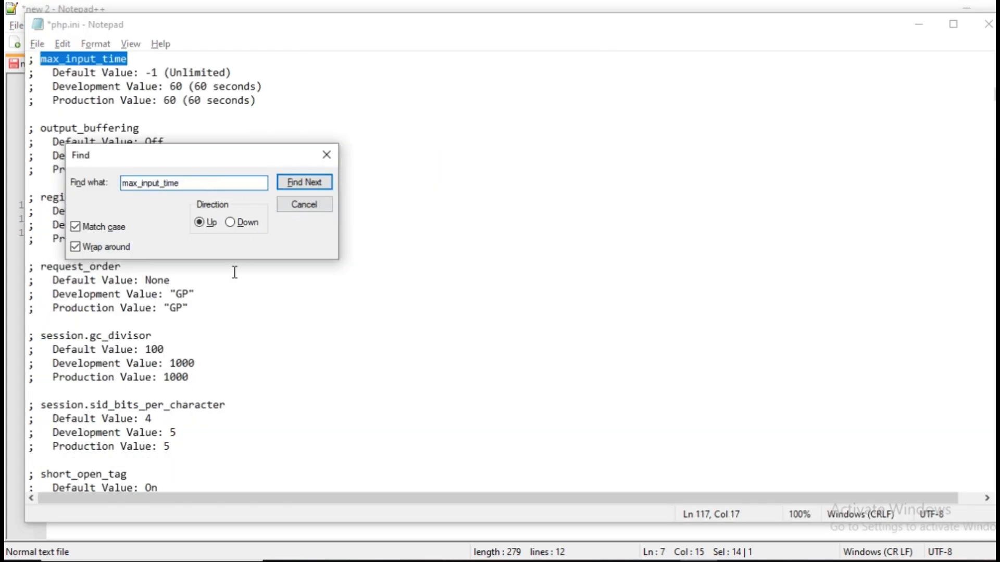
pyautogui.press('Return')
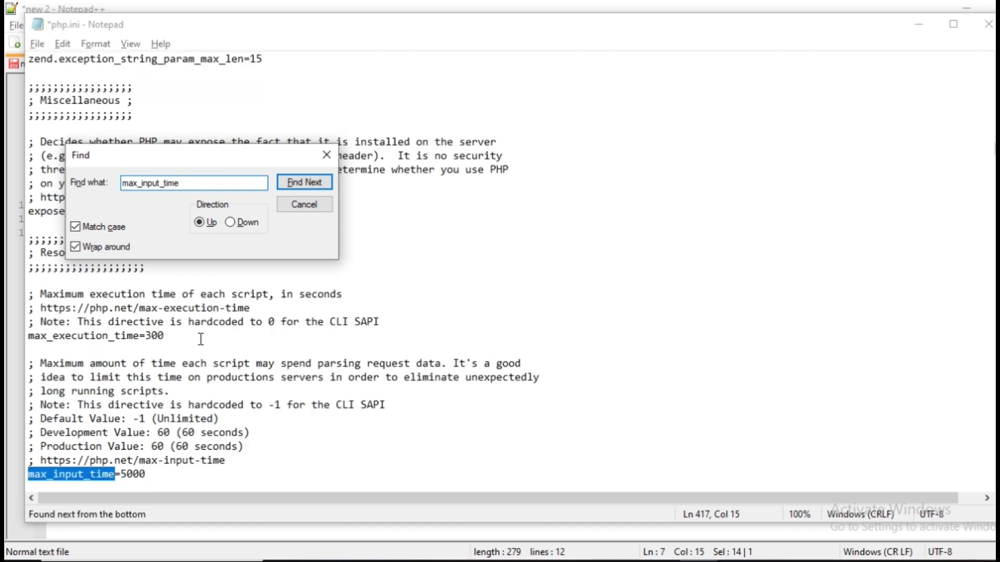
pyautogui.scroll(-2, 179, 378)
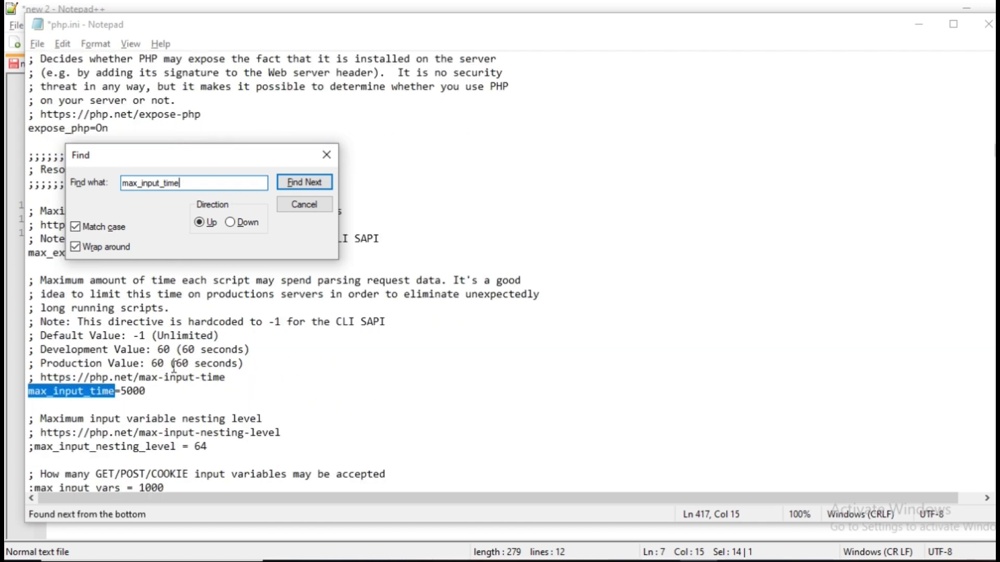
# - Check the max_input_time value in the notes and set it to 540 in php.ini
pyautogui.hotkey('alt', 'Tab')
pyautogui.moveTo(166, 163); pyautogui.dragTo(187, 165)
pyautogui.hotkey('alt', 'Tab')
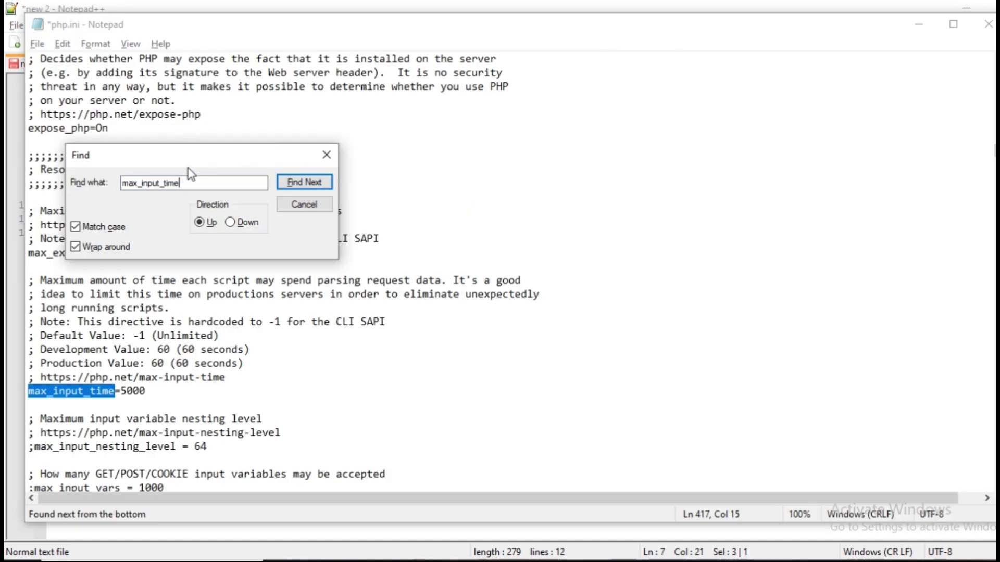
pyautogui.moveTo(162, 396); pyautogui.dragTo(122, 396)
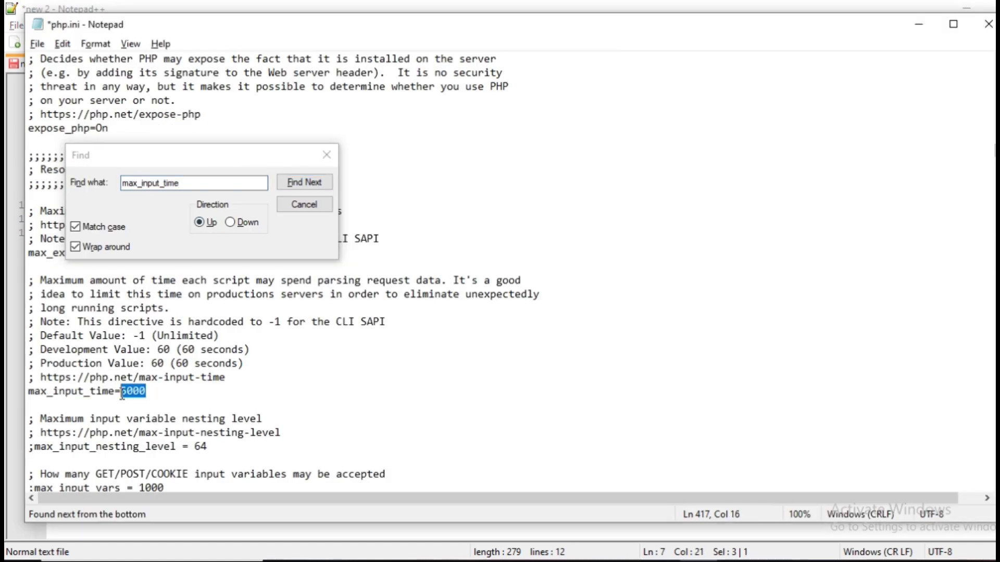
pyautogui.write('540')
# - Copy the setting name memory_limit from the notes and find its line in php.ini
pyautogui.hotkey('alt', 'Tab')
pyautogui.doubleClick(88, 182)
pyautogui.hotkey('ctrl', 'c')
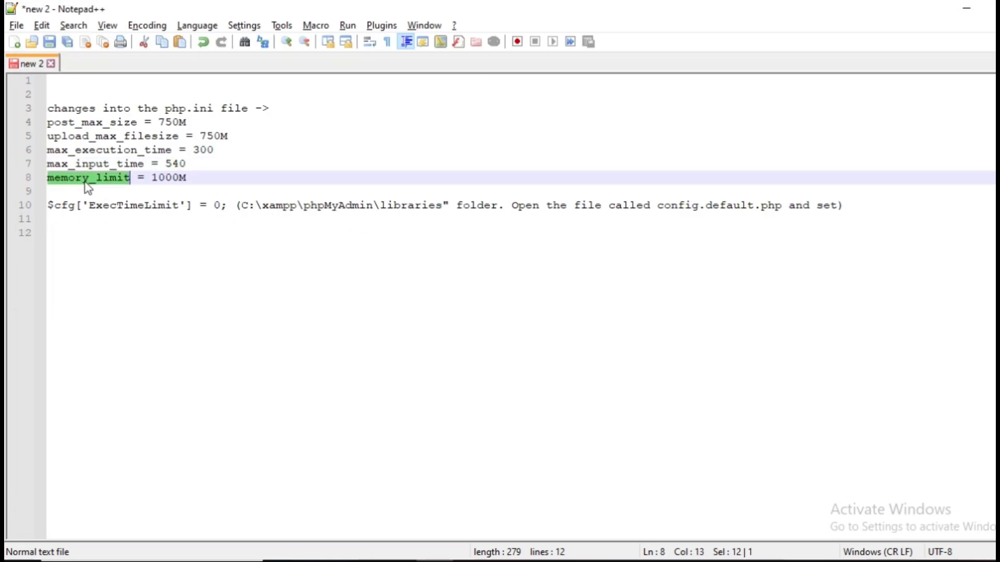
pyautogui.hotkey('alt', 'Tab')
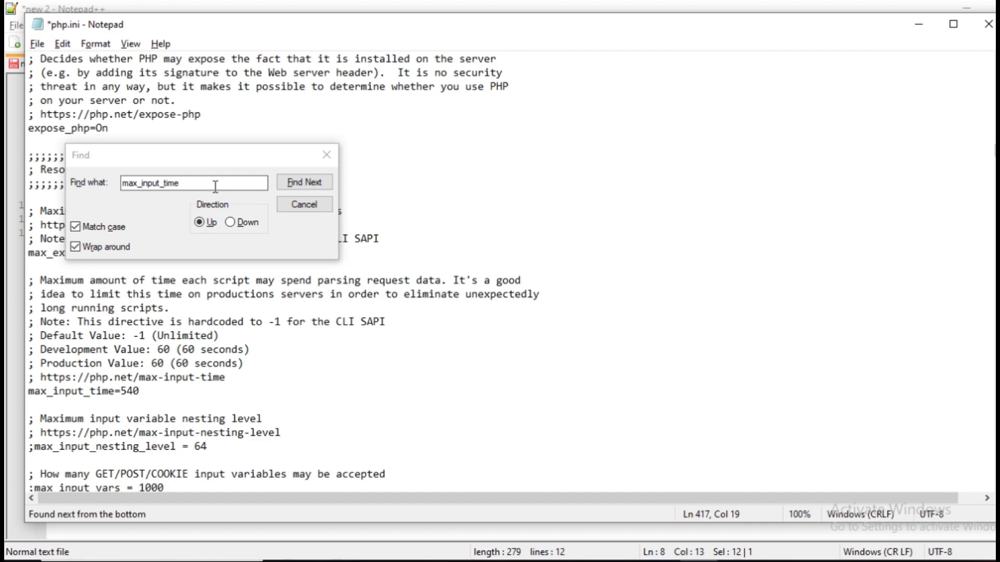
pyautogui.moveTo(214, 187); pyautogui.dragTo(116, 192)
pyautogui.hotkey('ctrl', 'v')
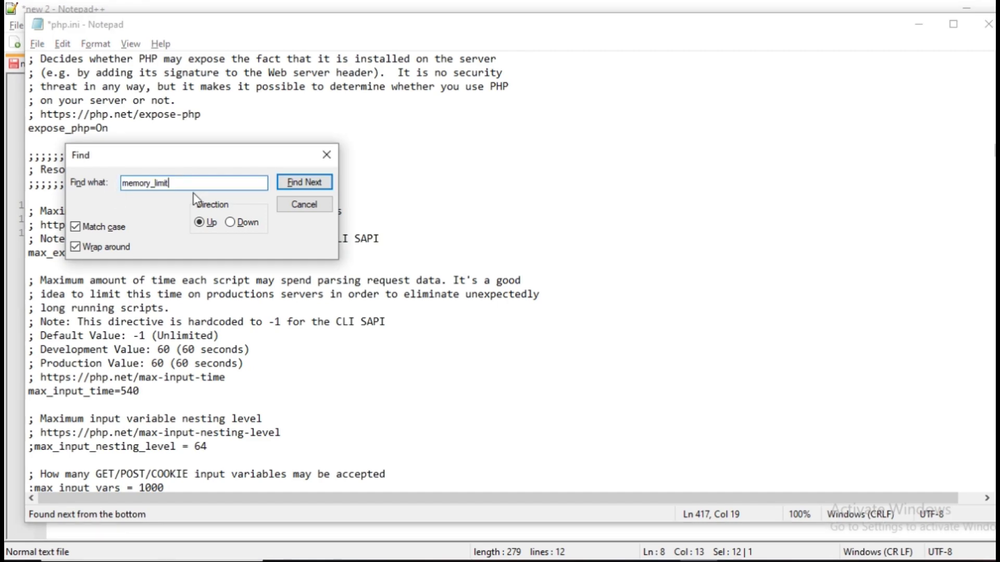
pyautogui.click(304, 182)
pyautogui.scroll(-1, 403, 369)
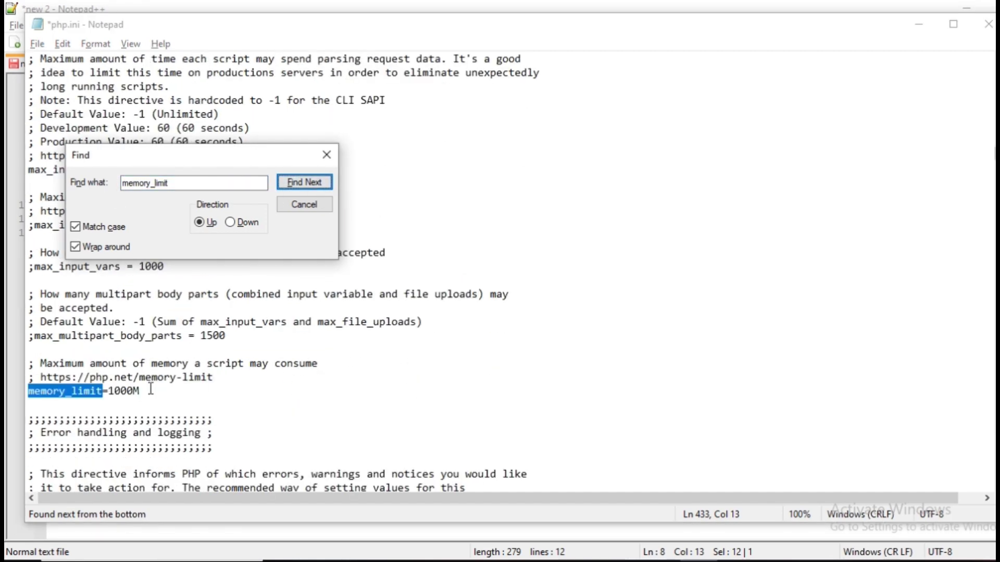
# - Compare the memory_limit value in php.ini with the value in the notes
pyautogui.moveTo(150, 390); pyautogui.dragTo(110, 390)
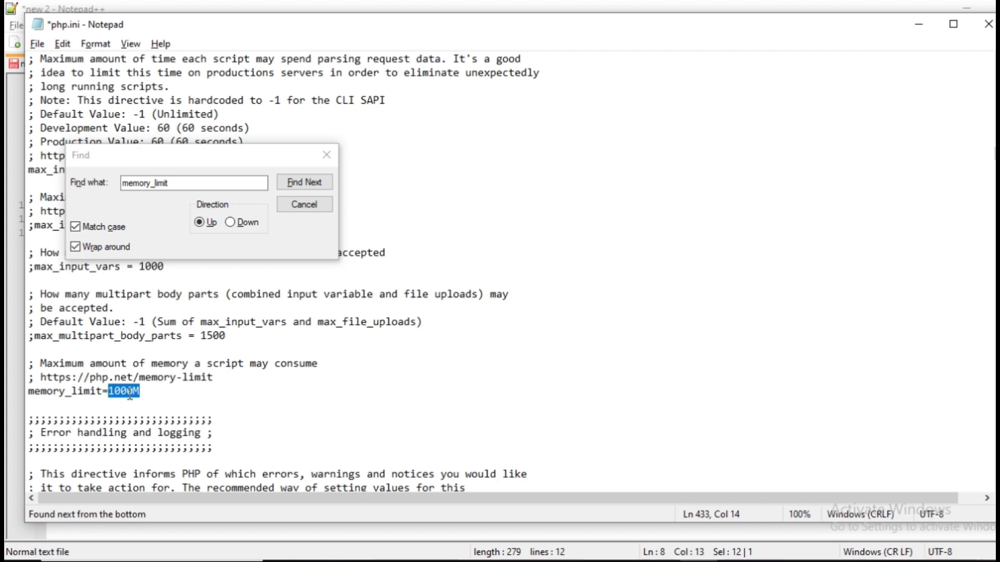
pyautogui.hotkey('alt', 'Tab')
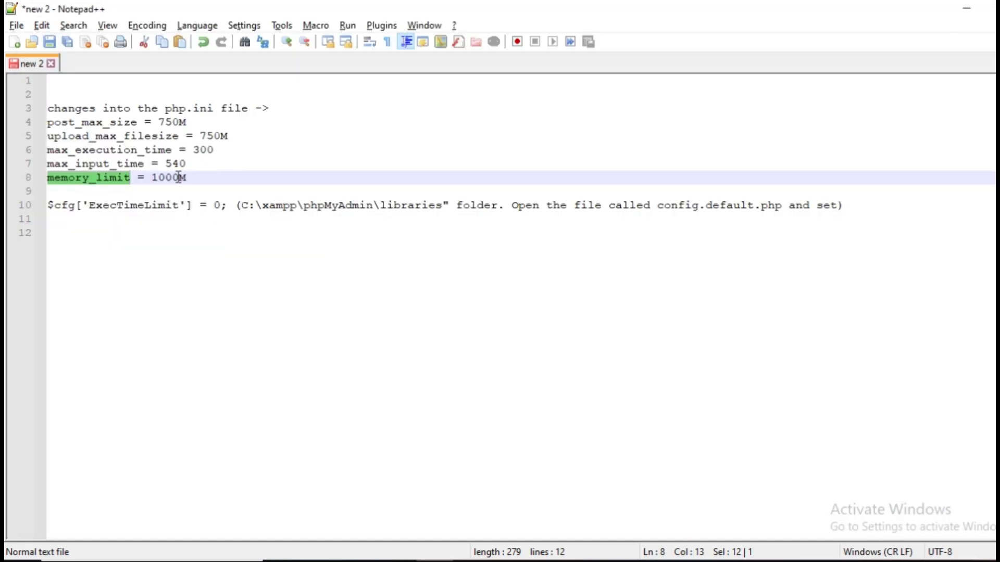
pyautogui.hotkey('alt', 'Tab')
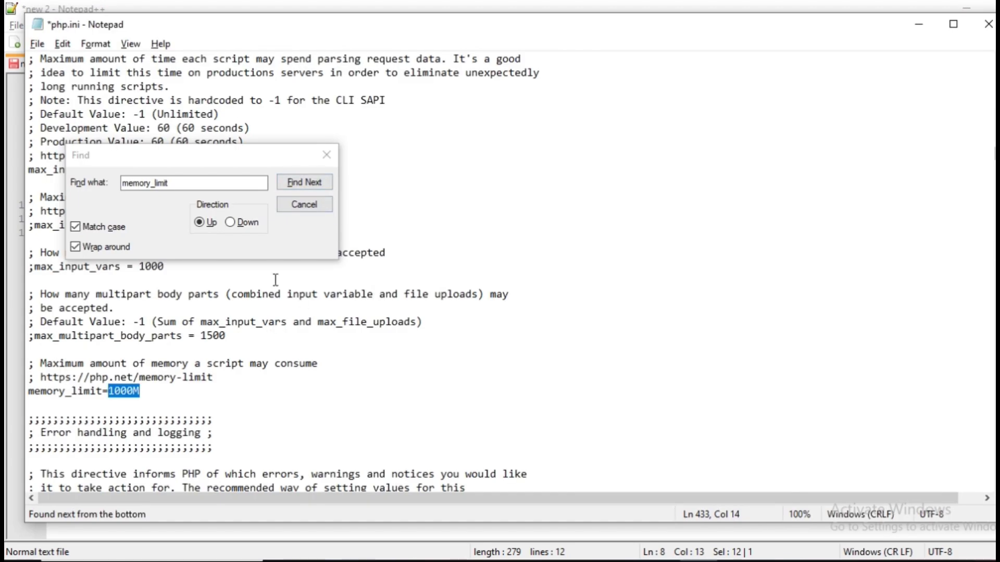
# - Close the search, save the changes to php.ini and close the file
pyautogui.click(327, 155)
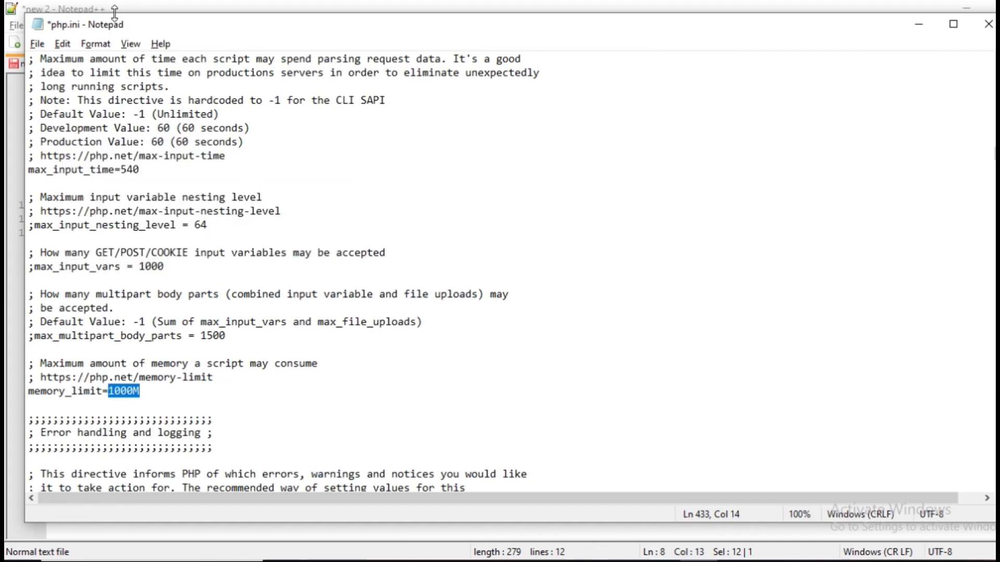
pyautogui.click(37, 44)
pyautogui.click(60, 111)
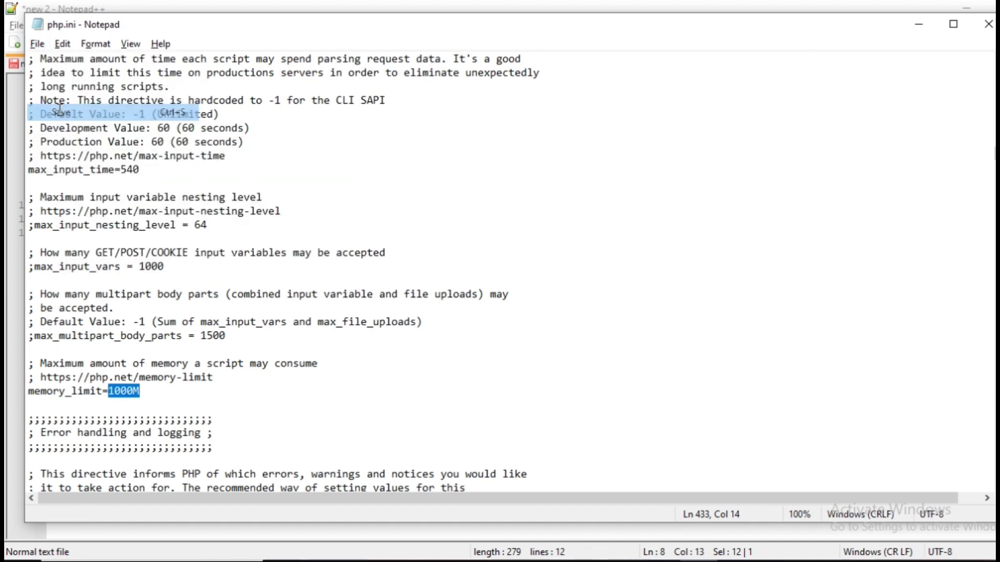
pyautogui.click(988, 25)
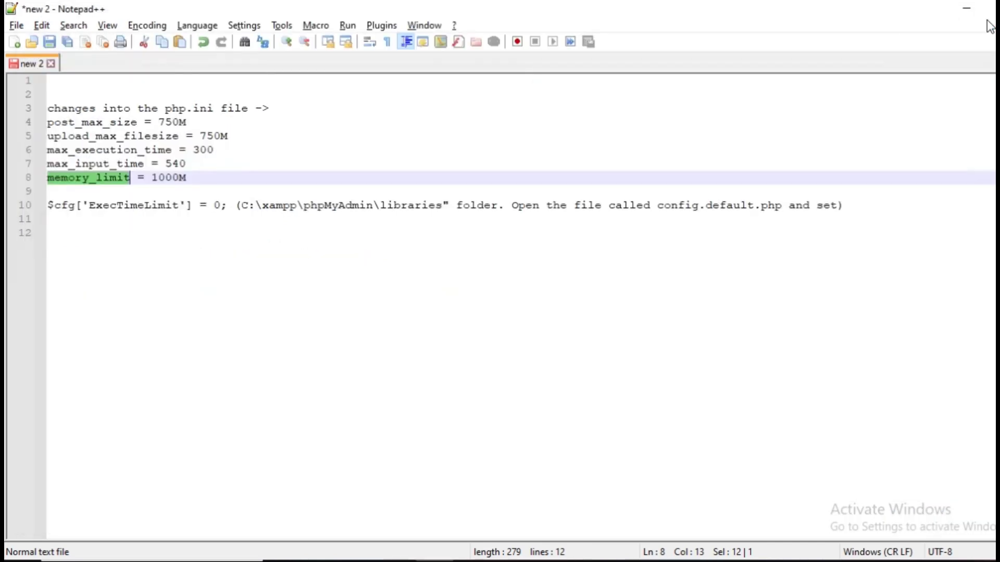
# - Review the ExecTimeLimit setting in the notes and the xampp, phpMyAdmin and libraries parts of its folder path
pyautogui.click(132, 215)
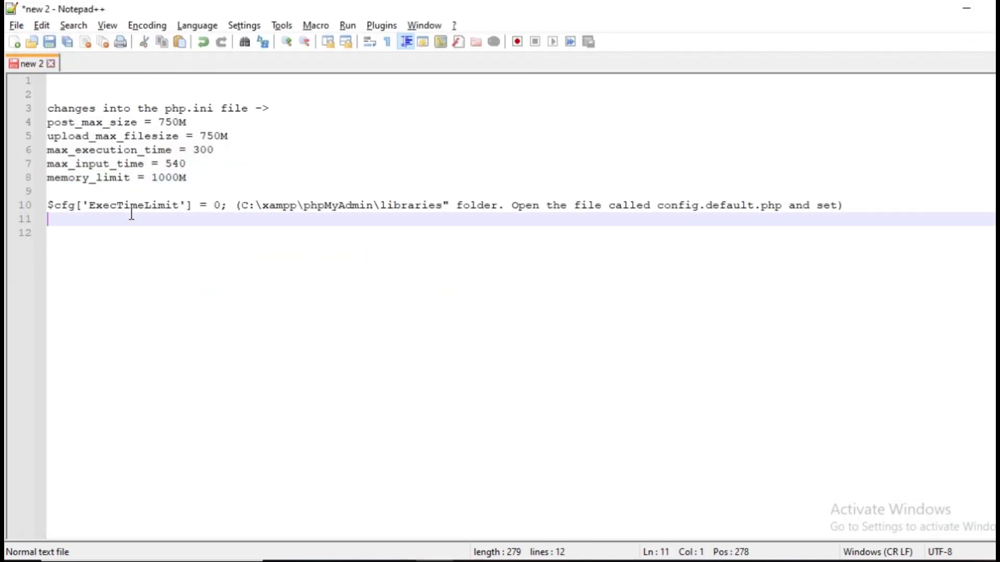
pyautogui.moveTo(142, 197); pyautogui.dragTo(180, 206)
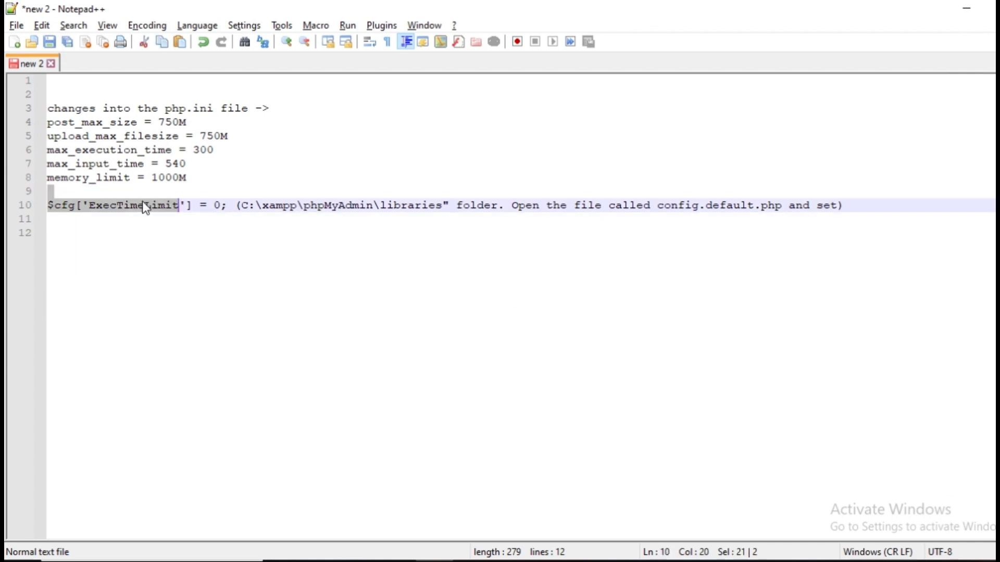
pyautogui.doubleClick(290, 207)
pyautogui.doubleClick(342, 208)
pyautogui.doubleClick(403, 209)
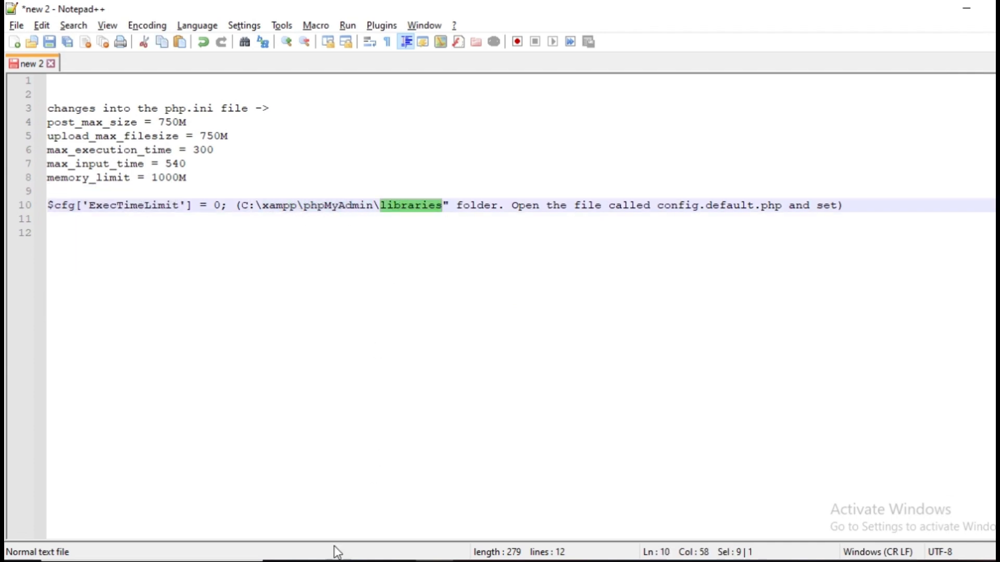
# - Switch to File Explorer and open the phpMyAdmin folder inside C:\xampp, checking the path against the notes
pyautogui.moveTo(337, 551)
pyautogui.click(323, 500)
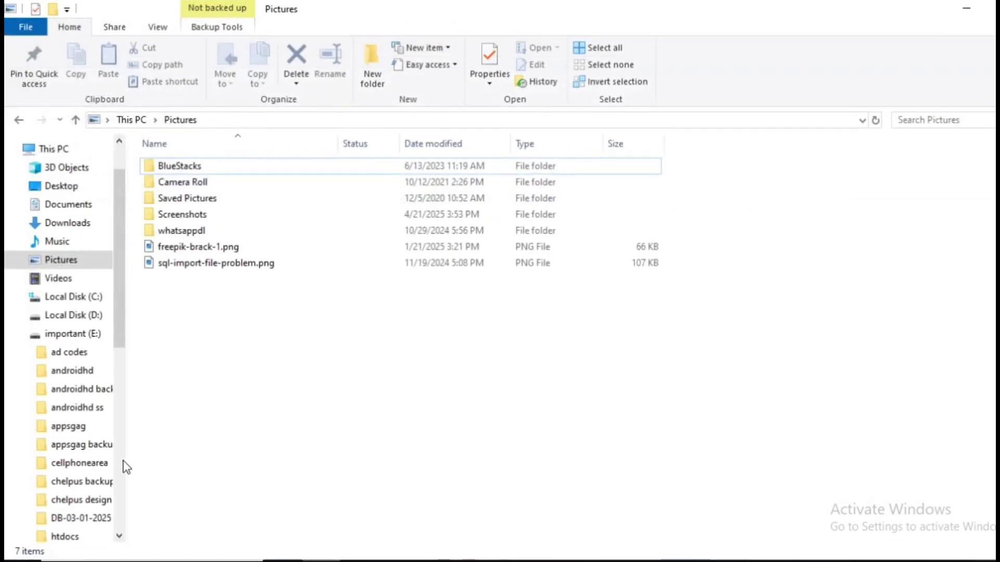
pyautogui.scroll(1, 66, 440)
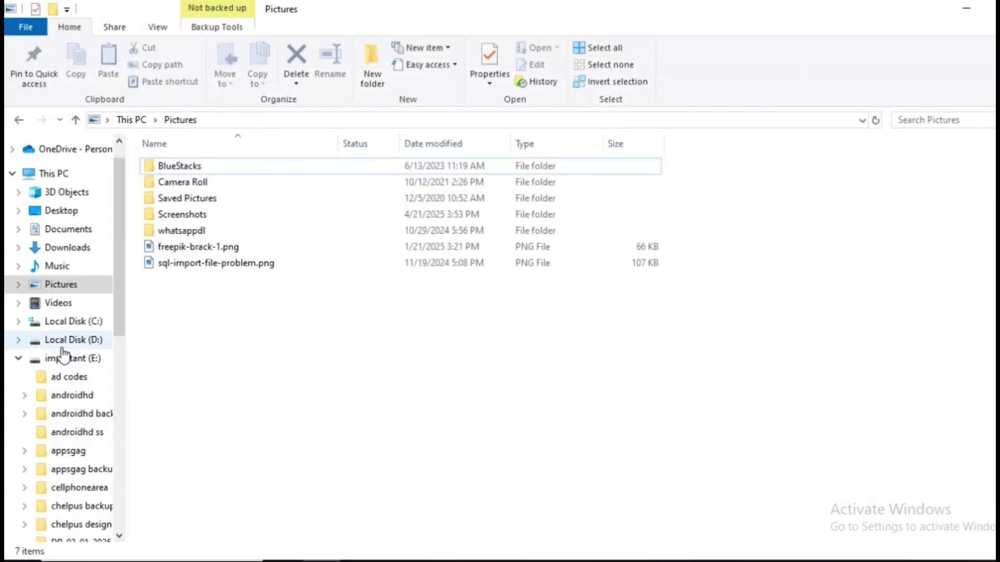
pyautogui.click(66, 322)
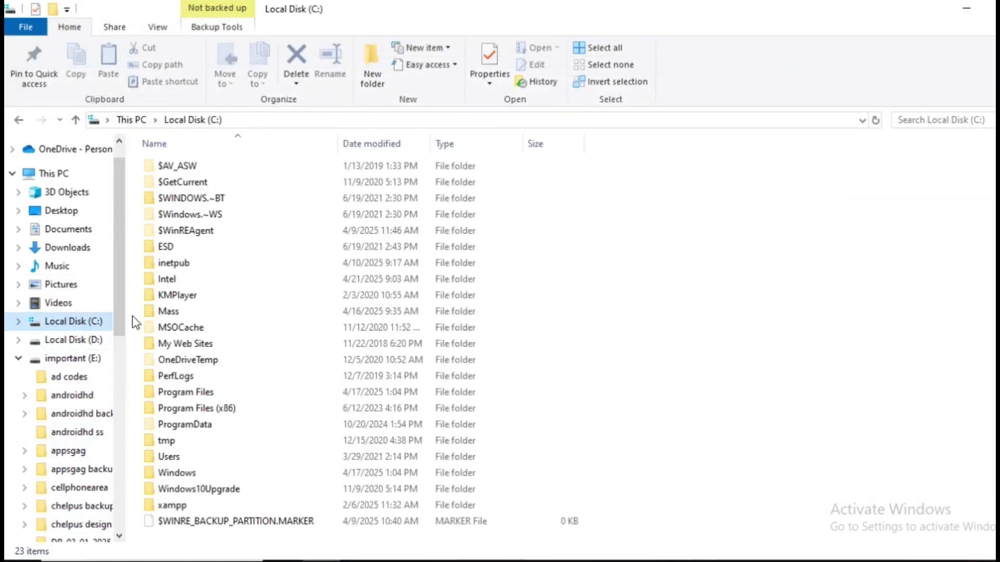
pyautogui.doubleClick(180, 506)
pyautogui.hotkey('alt', 'Tab')
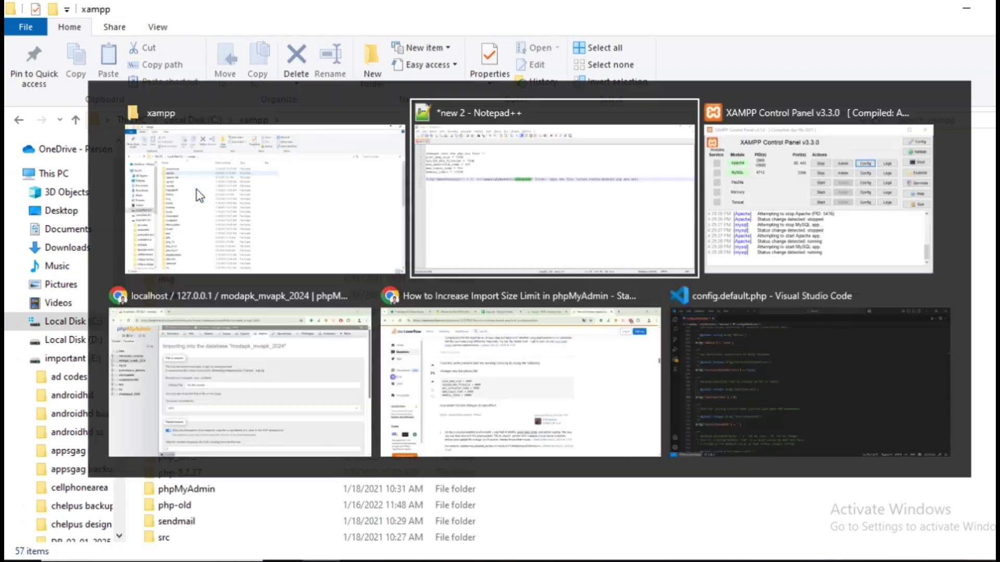
pyautogui.hotkey('alt', 'Tab')
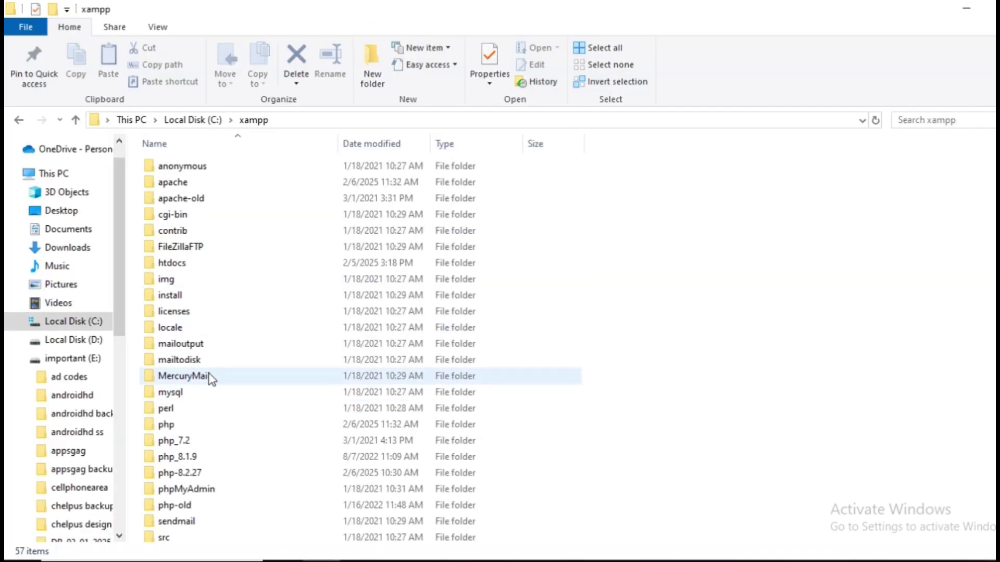
pyautogui.doubleClick(187, 489)
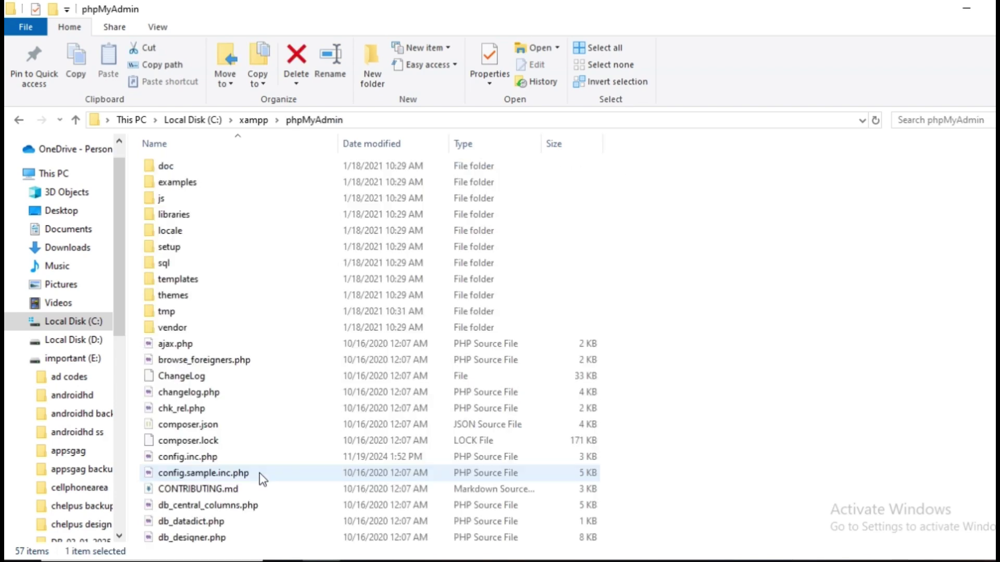
# - Open the libraries folder, check the required file name in the notes and open config.default.php in Visual Studio Code
pyautogui.hotkey('alt', 'Tab')
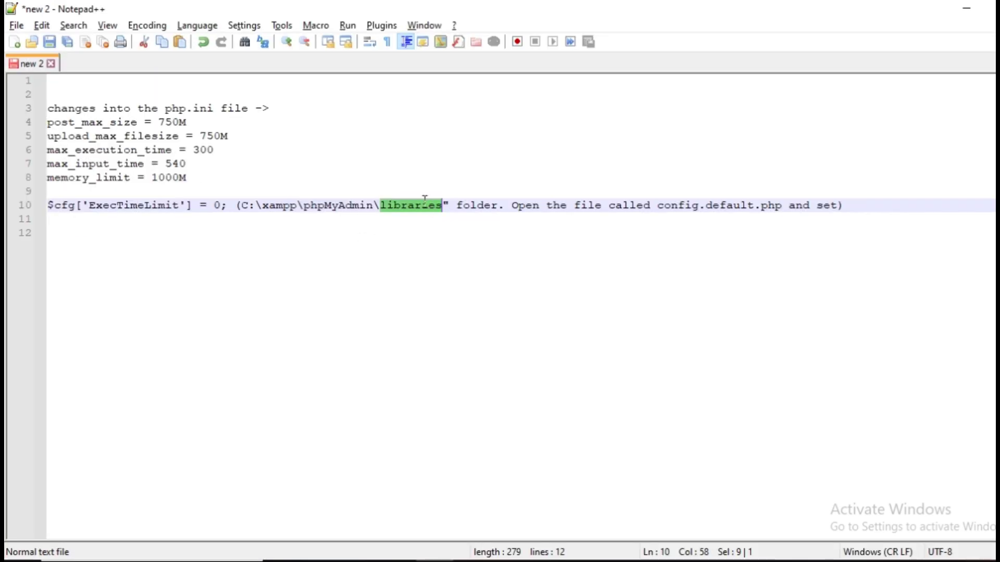
pyautogui.hotkey('alt', 'Tab')
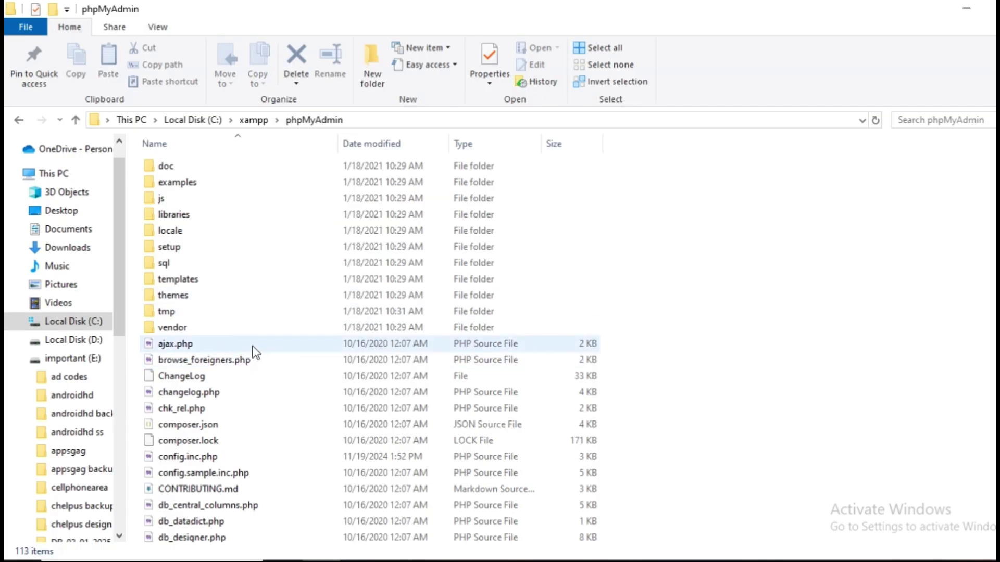
pyautogui.doubleClick(179, 214)
pyautogui.hotkey('alt', 'Tab')
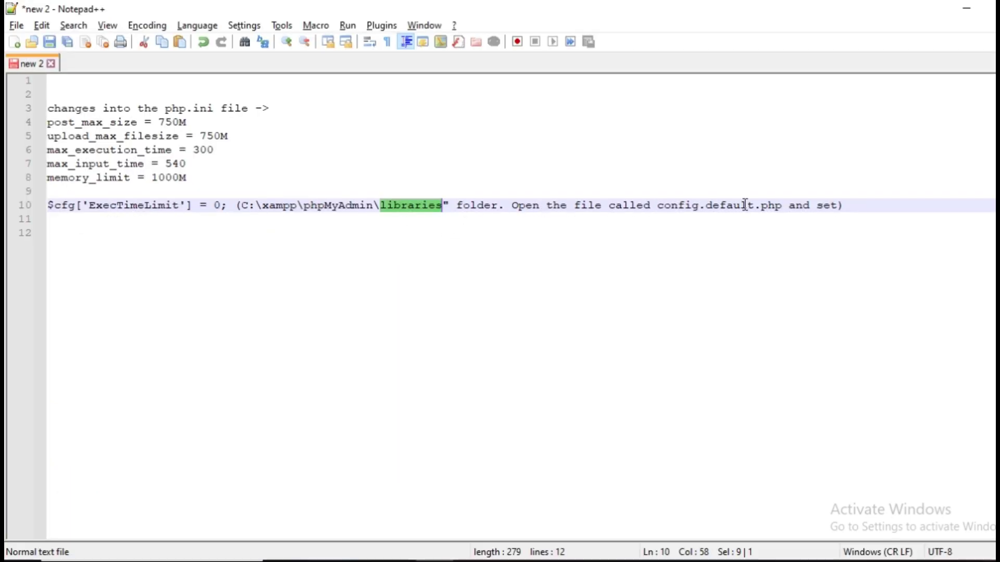
pyautogui.moveTo(658, 206); pyautogui.dragTo(782, 207)
pyautogui.hotkey('alt', 'Tab')
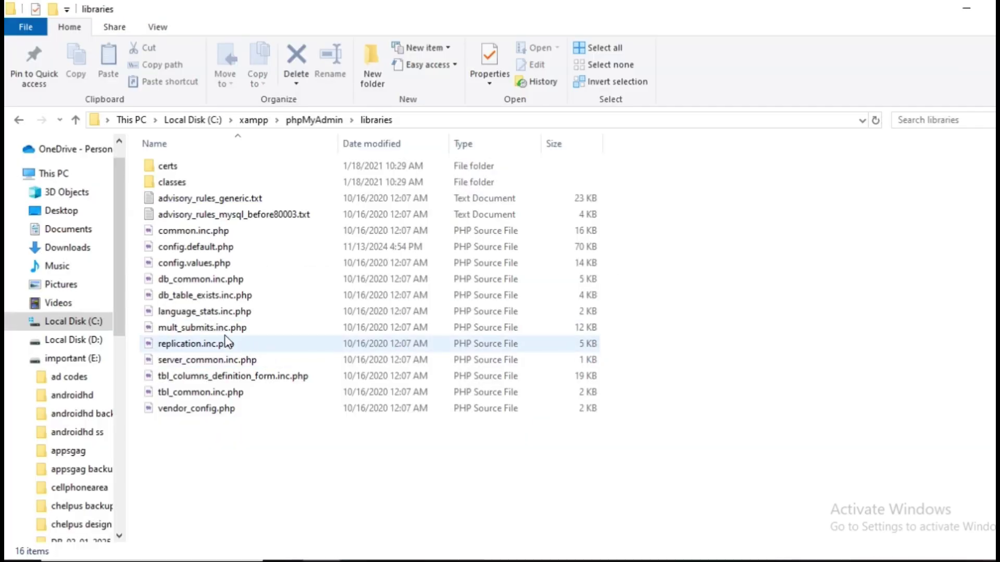
pyautogui.click(195, 249)
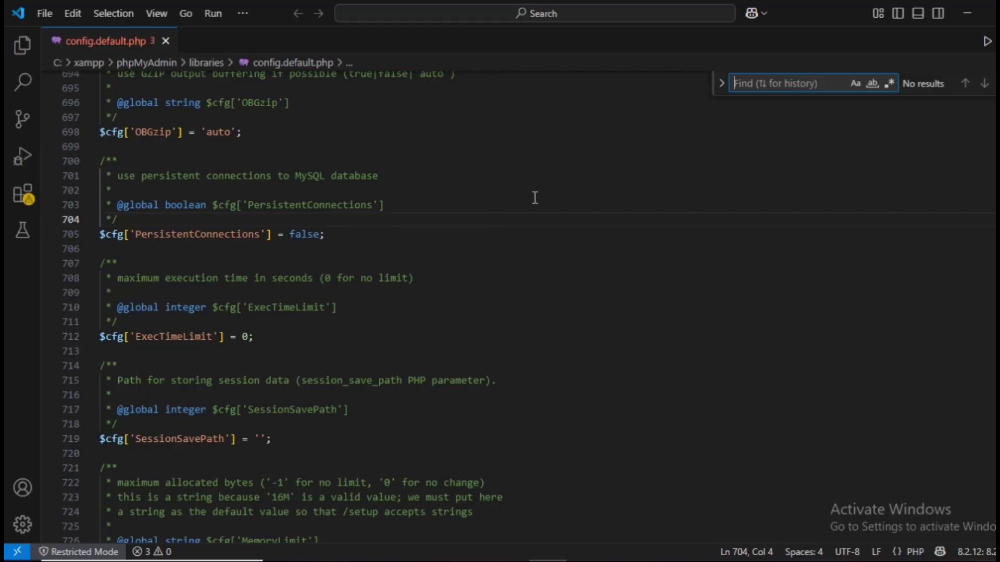
# - Find ExecTimeLimit in config.default.php and compare its assigned value with the one in the notes
pyautogui.write('ExecTimeLimit')
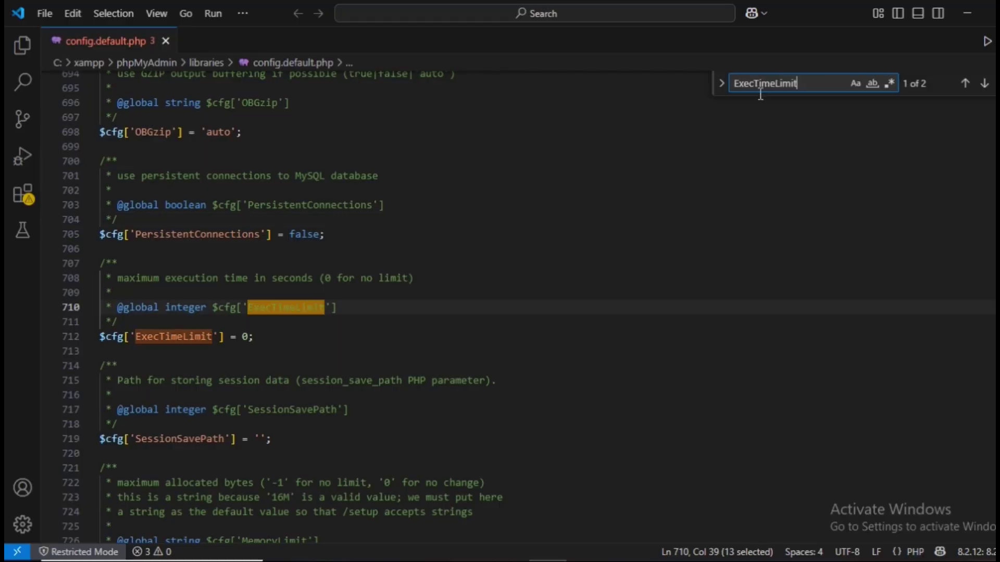
pyautogui.doubleClick(184, 337)
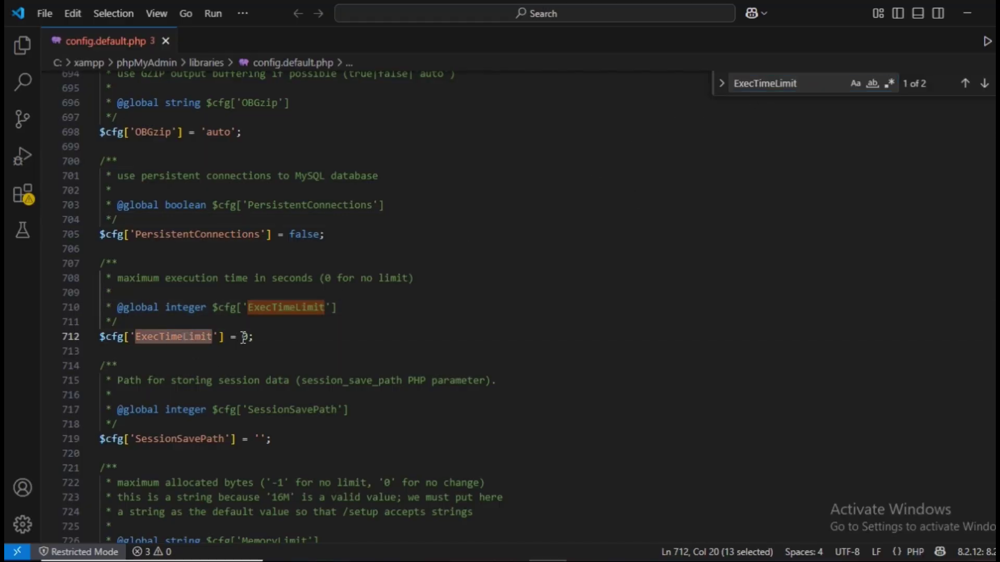
pyautogui.doubleClick(245, 337)
pyautogui.hotkey('alt', 'Tab')
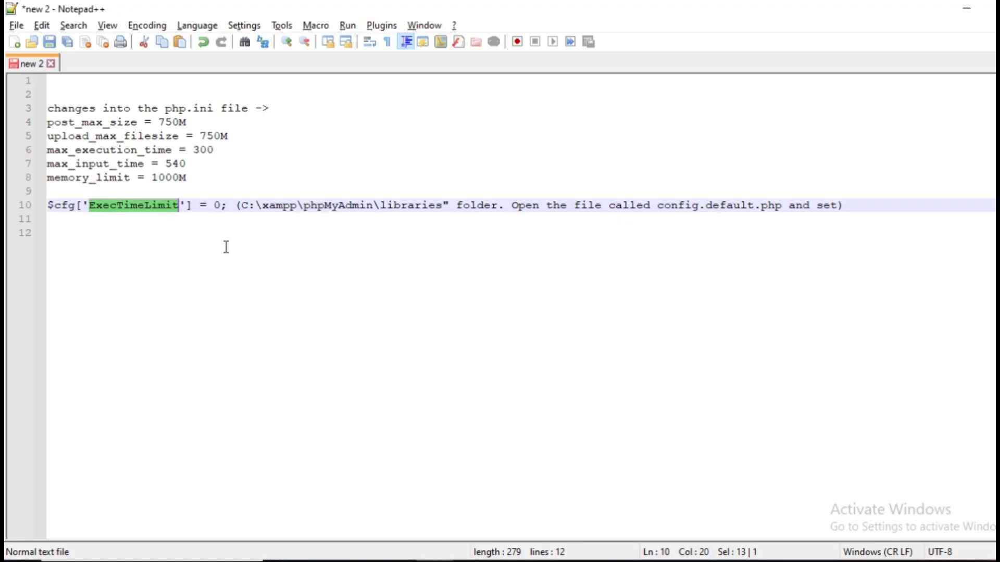
pyautogui.doubleClick(215, 206)
pyautogui.hotkey('alt', 'Tab')
pyautogui.click(363, 339)
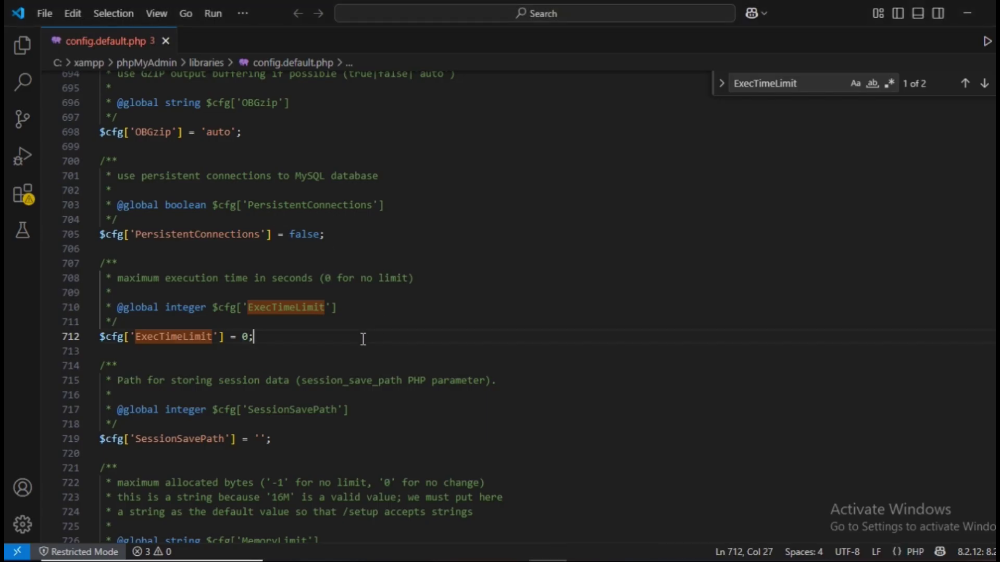
pyautogui.hotkey('alt', 'Tab')
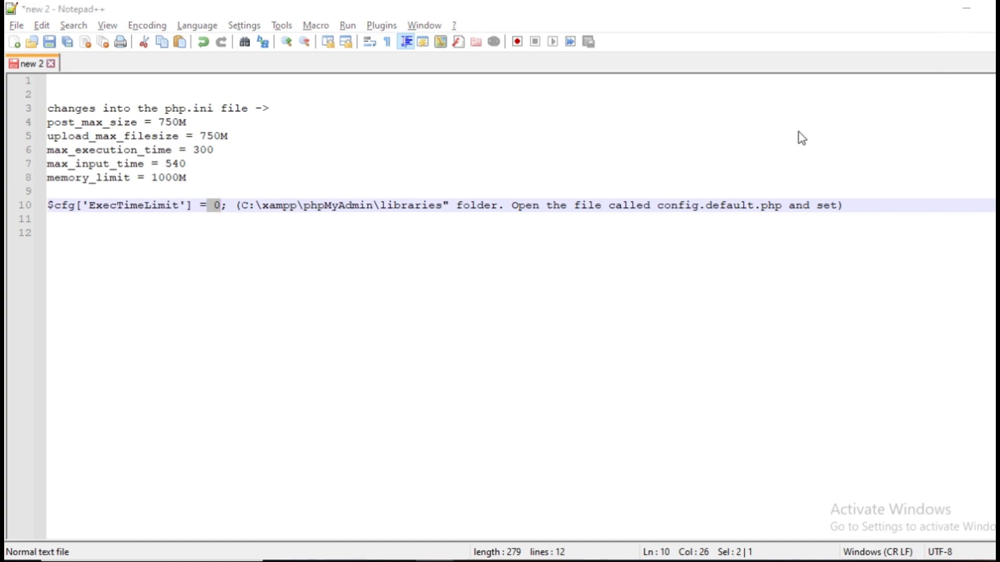
pyautogui.hotkey('alt', 'Tab')
# - Switch to the phpMyAdmin import page for the modapk_mvapk_2024 database in the browser and reload it
pyautogui.moveTo(630, 557)
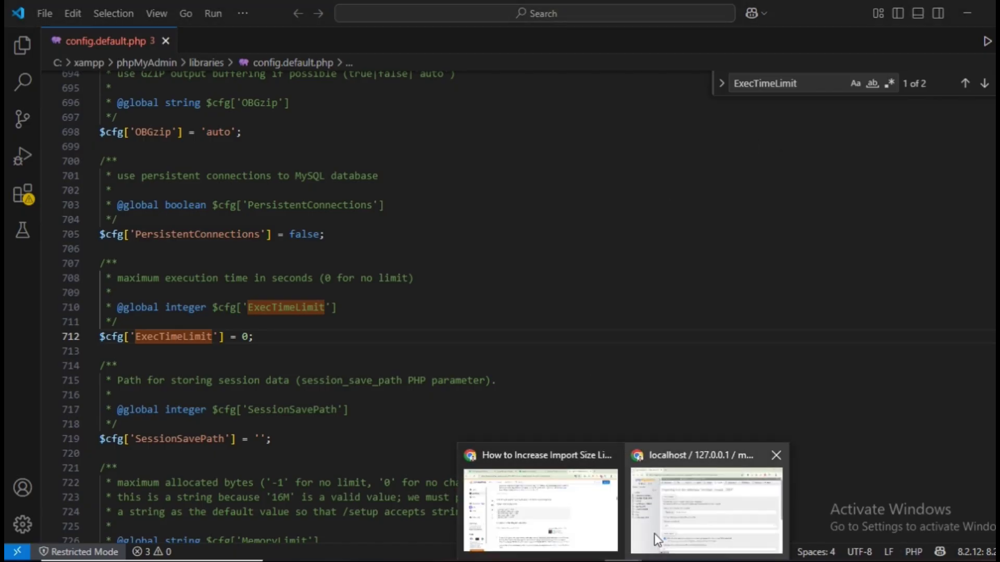
pyautogui.click(691, 522)
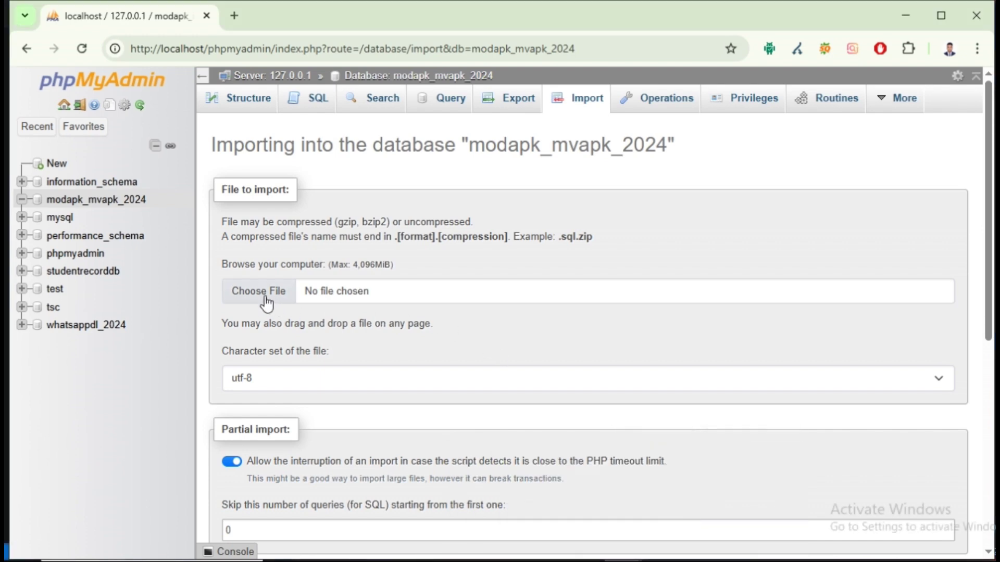
pyautogui.click(81, 51)
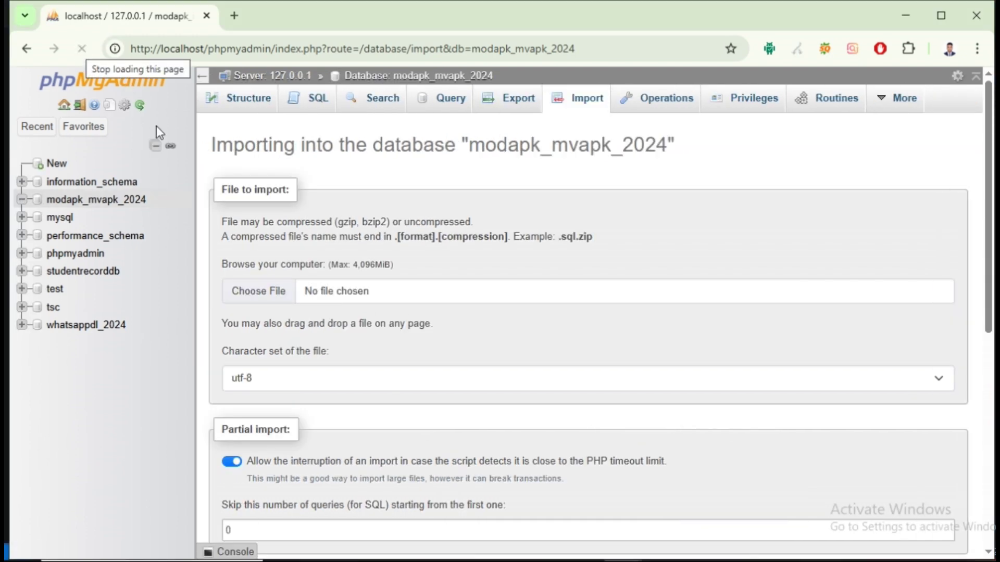
pyautogui.click(82, 50)
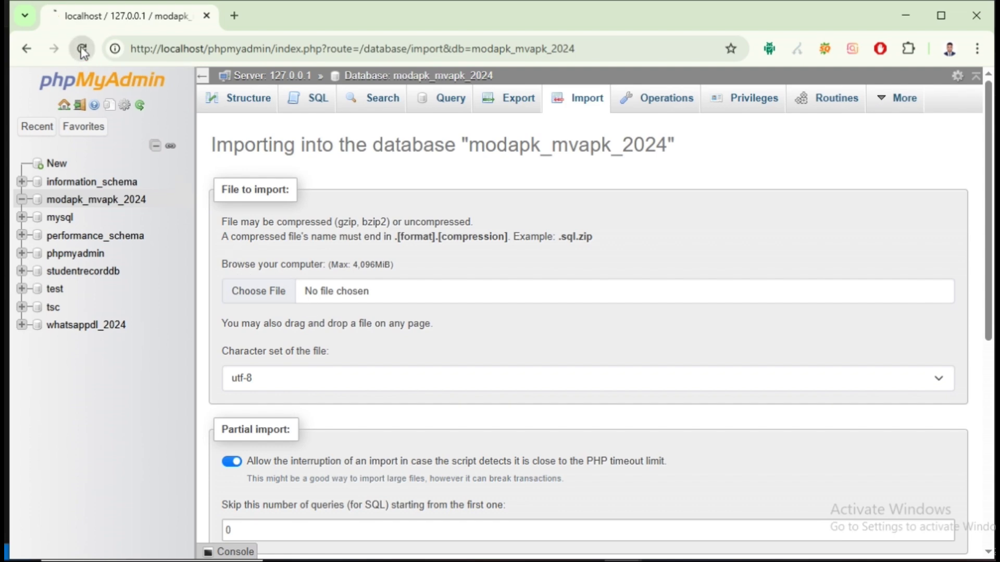
# - Replace the open phpMyAdmin tab with a fresh one and enter the address localhost/phpmyadmin/index.php?route=/server/databases
pyautogui.click(235, 17)
pyautogui.click(206, 15)
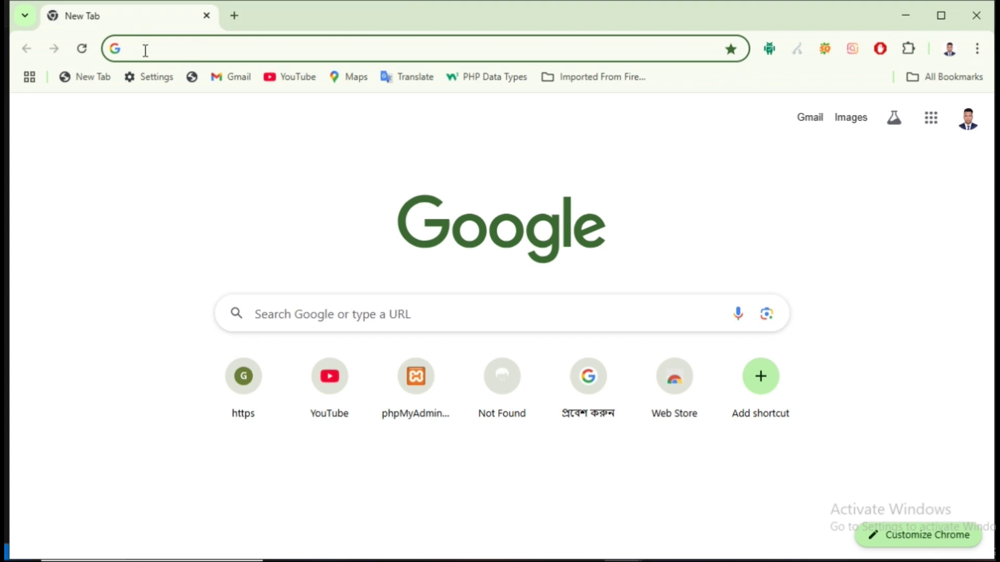
pyautogui.click(146, 51)
pyautogui.write('lo')
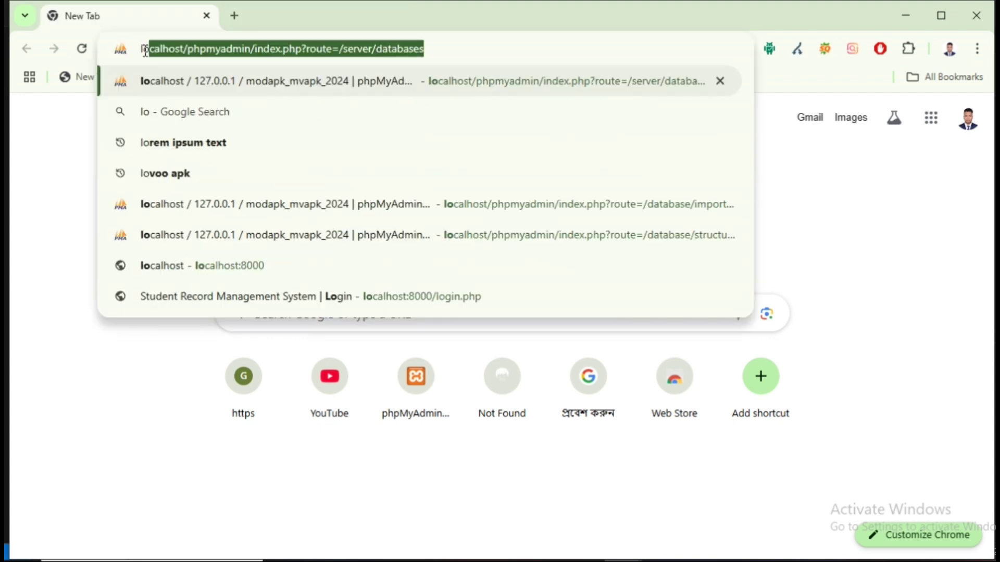
pyautogui.press('Right')
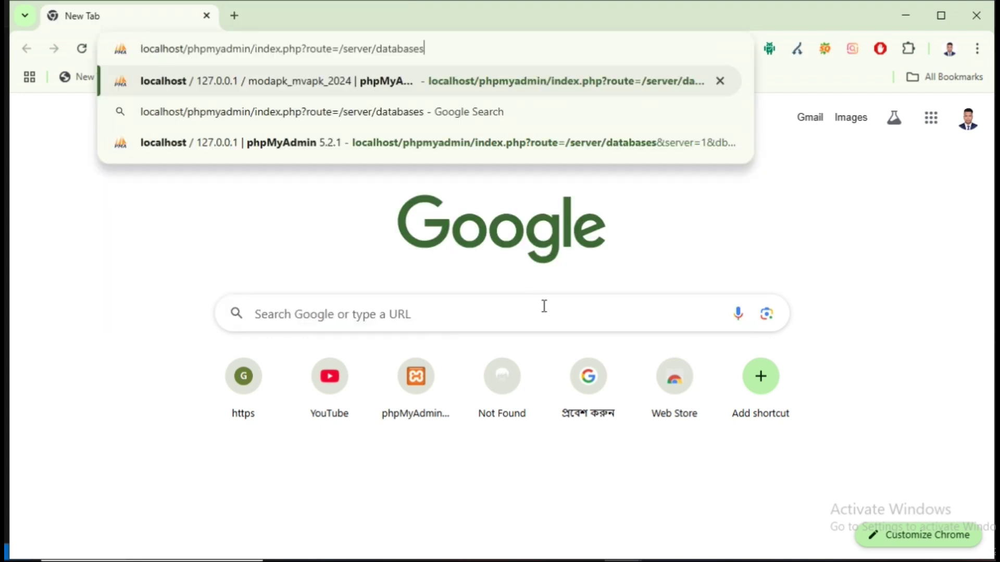
# - Switch to the XAMPP Control Panel and restart the Apache and MySQL modules, then minimize it
pyautogui.click(653, 552)
pyautogui.click(270, 86)
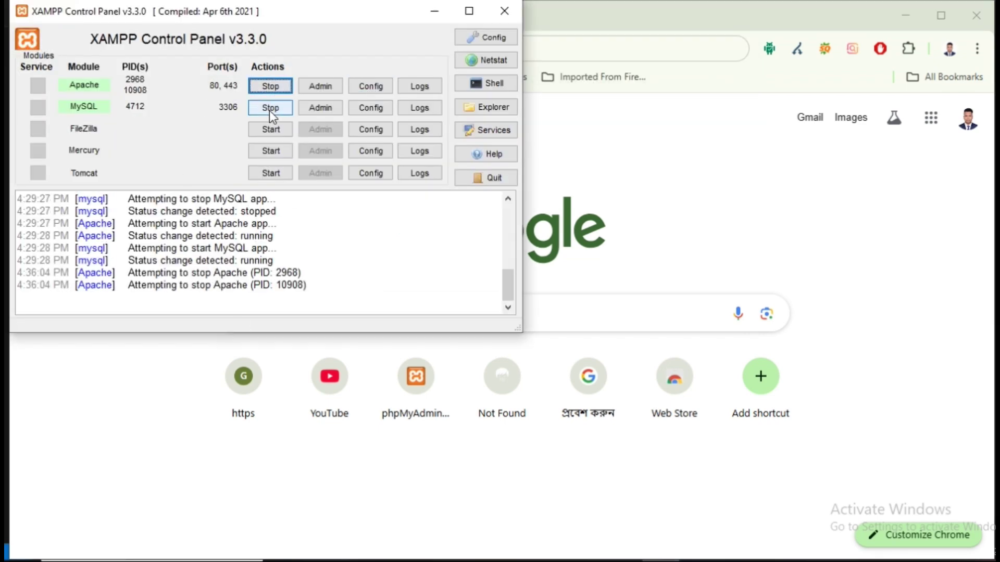
pyautogui.click(270, 107)
pyautogui.click(271, 86)
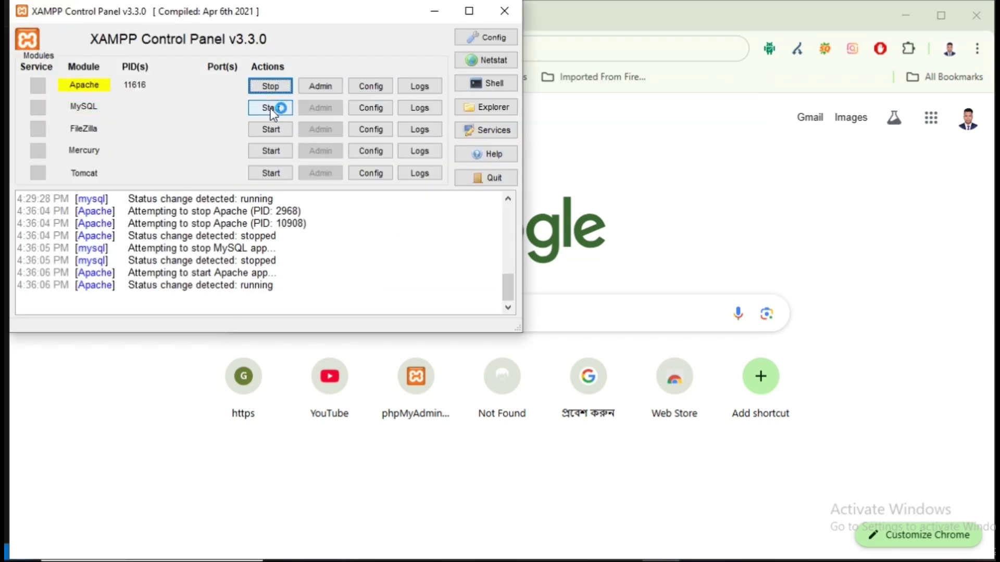
pyautogui.click(277, 107)
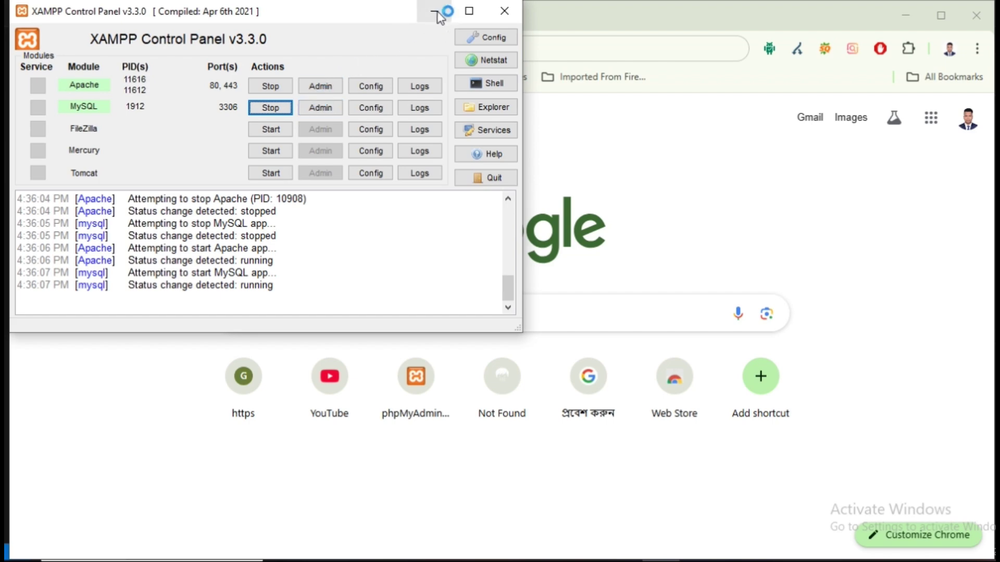
pyautogui.click(437, 11)
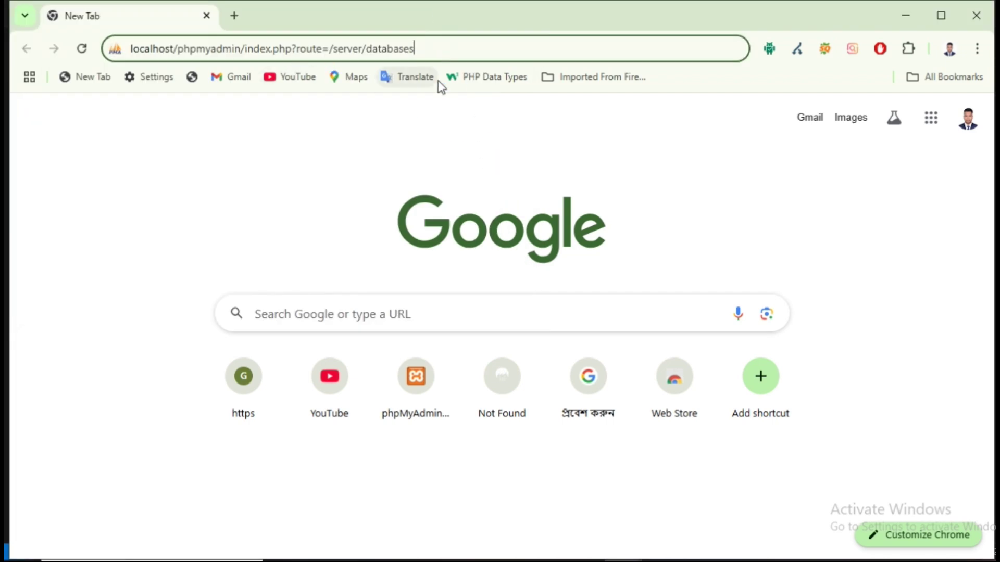
# - Load the entered phpMyAdmin address in the browser and open the import page of the modapk_mvapk_2024 database
pyautogui.press('Return')
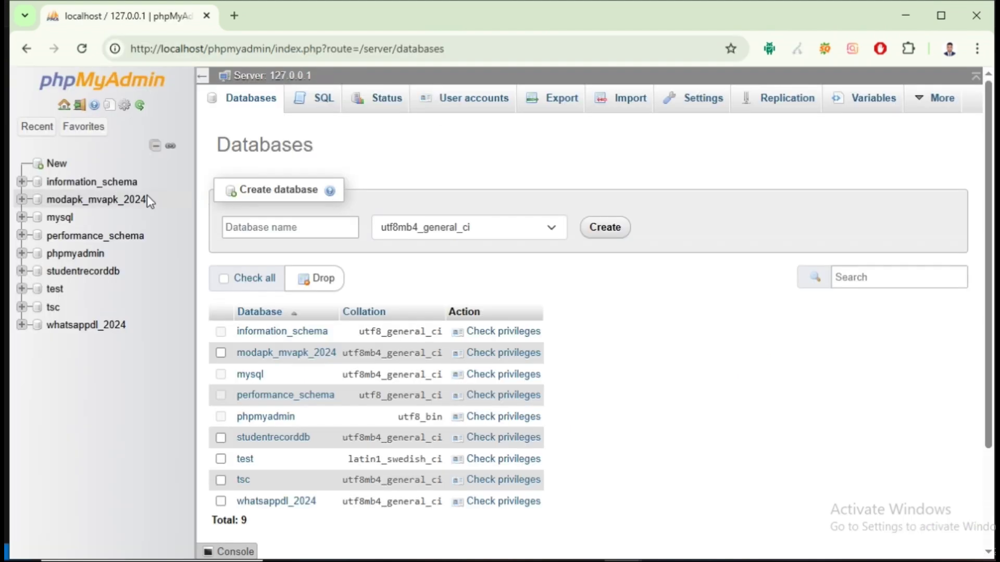
pyautogui.click(119, 200)
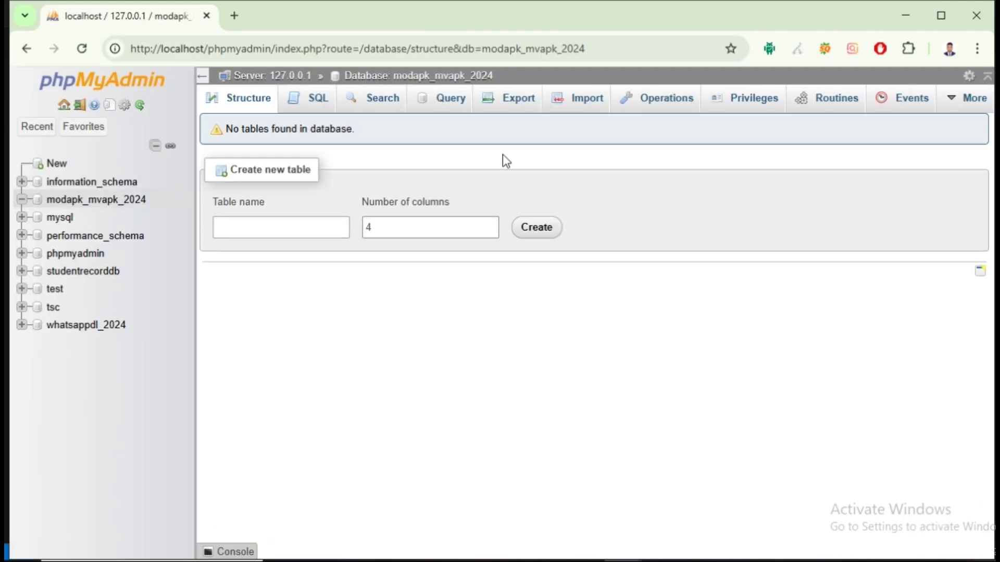
pyautogui.click(587, 104)
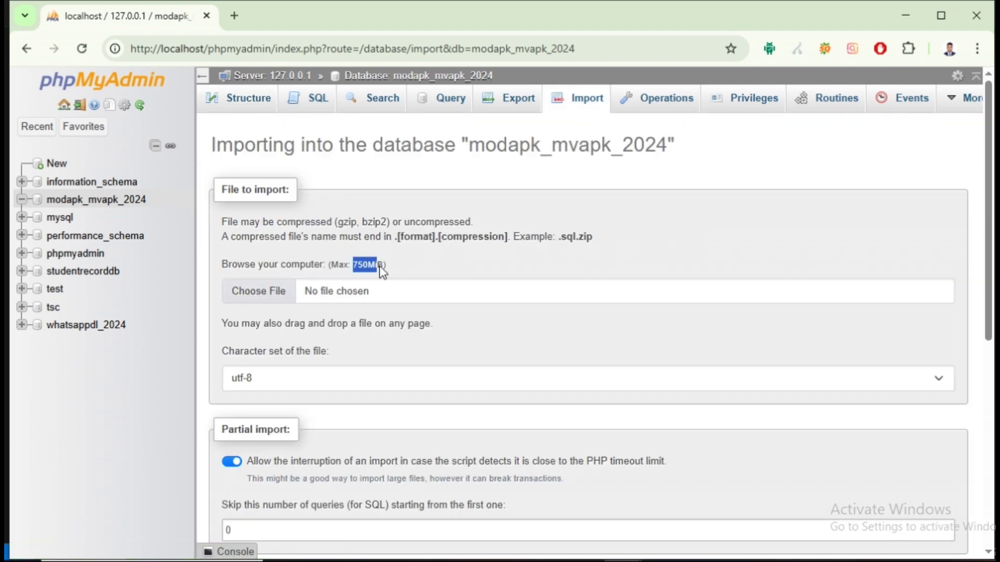
# - Compare the import page's maximum file size with the post_max_size and upload_max_filesize values in the Notepad++ notes
pyautogui.click(460, 560)
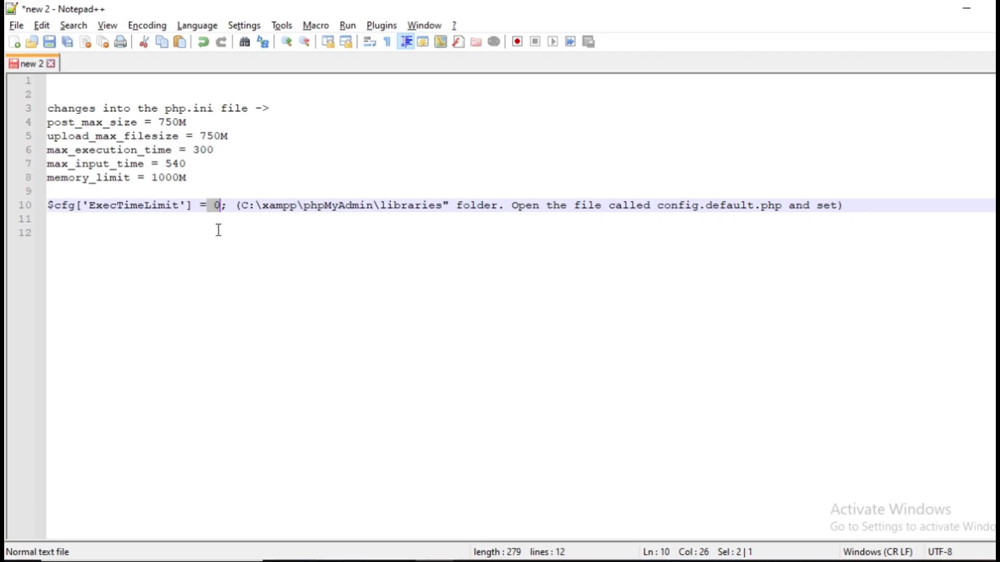
pyautogui.click(200, 137)
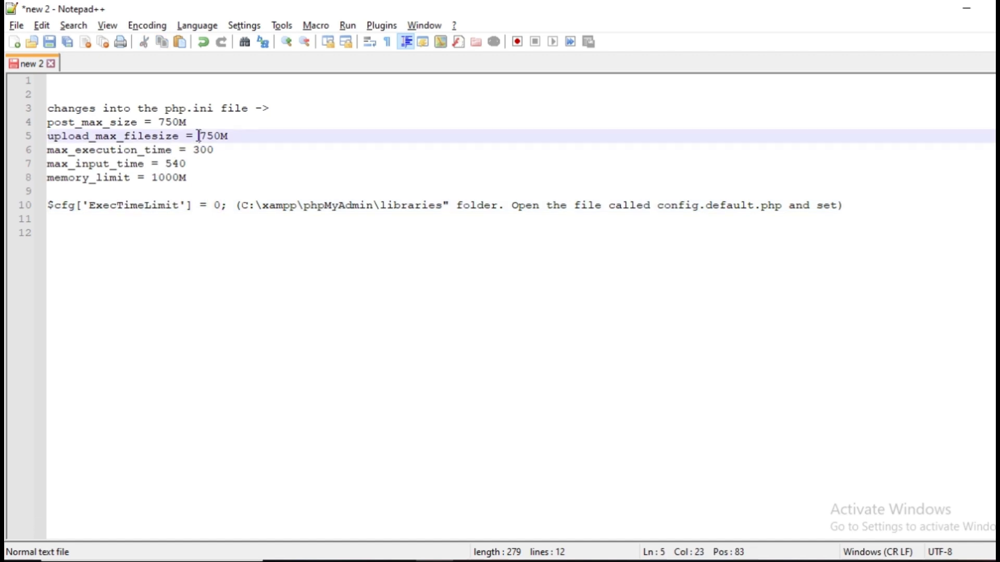
pyautogui.moveTo(159, 121); pyautogui.dragTo(186, 121)
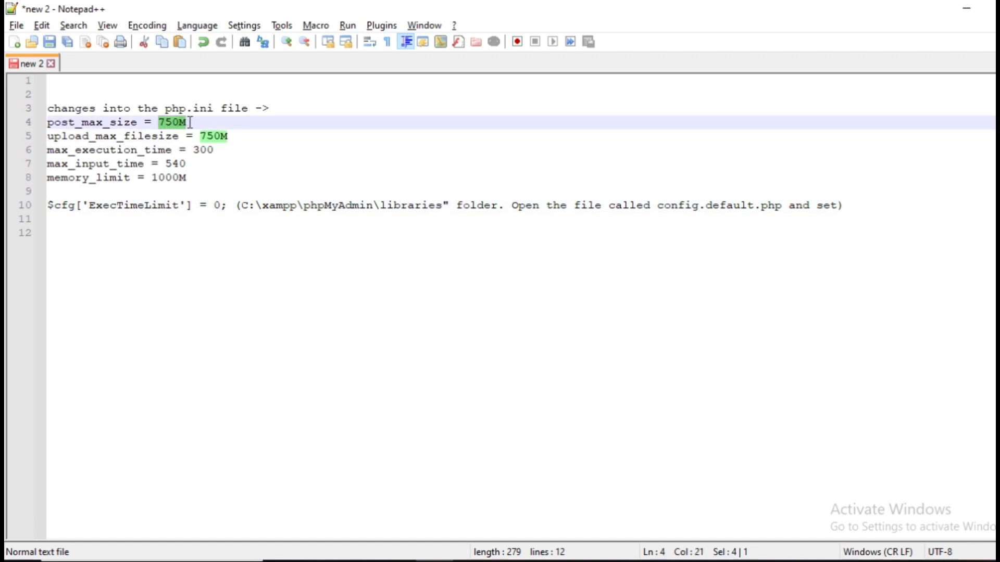
pyautogui.hotkey('alt', 'Tab')
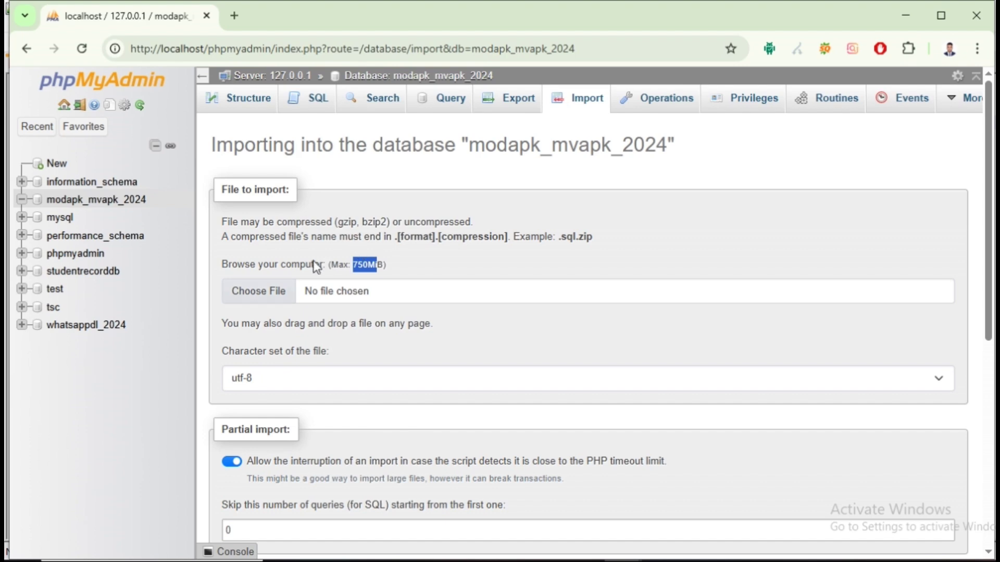
pyautogui.click(404, 262)
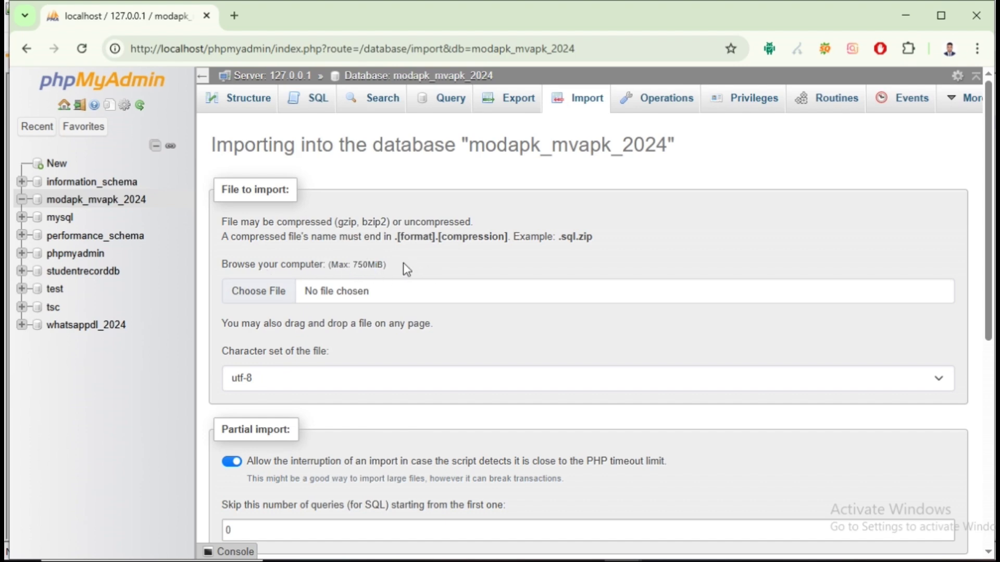
# - Import modapk_mvapk_2024.sql from the DB-03-01-2025 folder into the modapk_mvapk_2024 database in SQL format and open the database structure
pyautogui.click(279, 293)
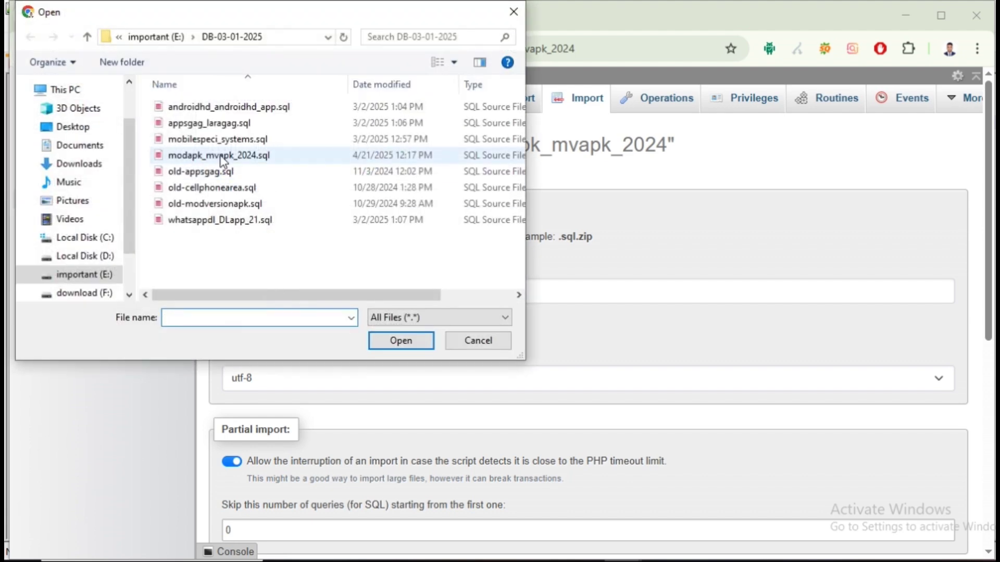
pyautogui.click(221, 156)
pyautogui.click(384, 339)
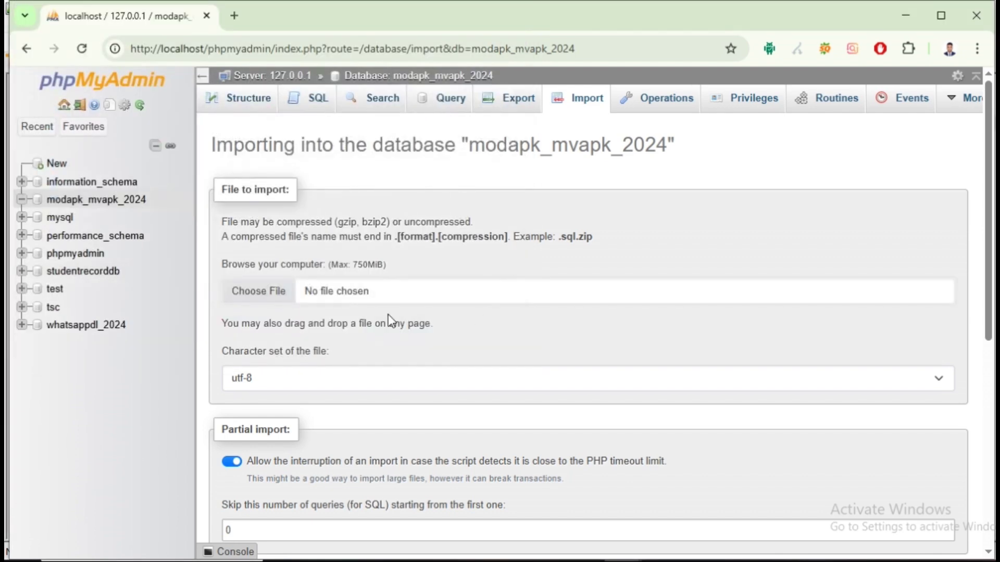
pyautogui.scroll(-8, 521, 301)
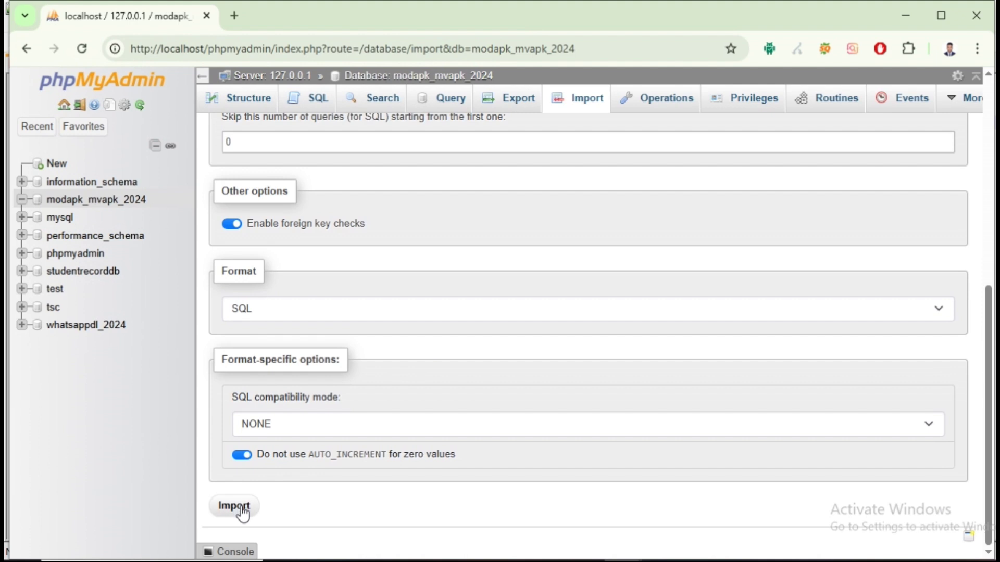
pyautogui.click(235, 506)
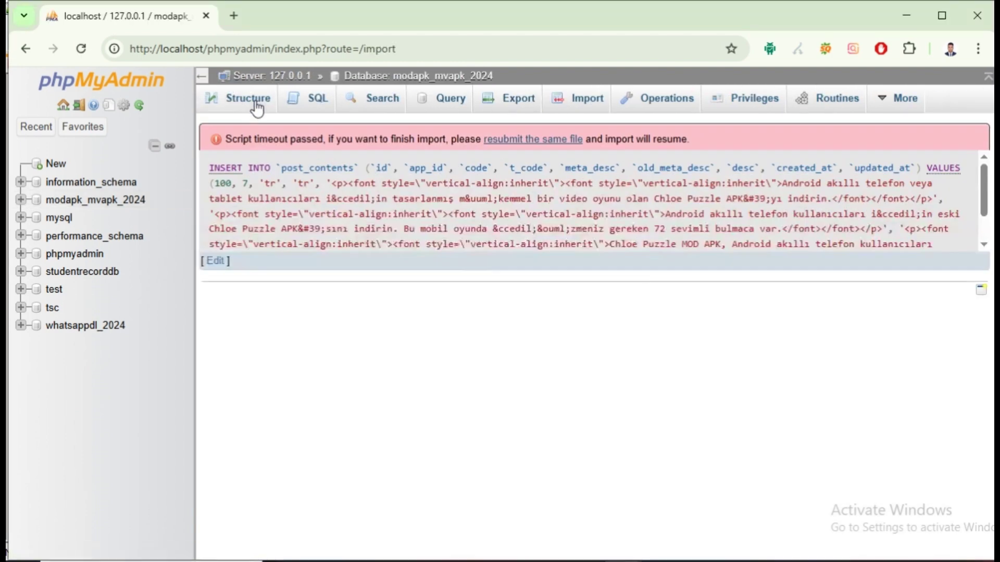
pyautogui.click(257, 105)
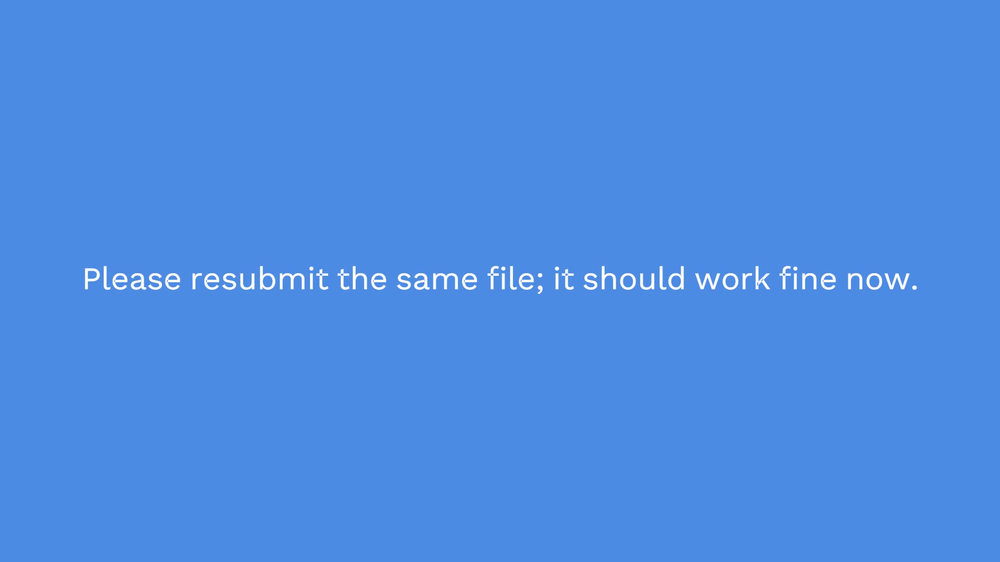